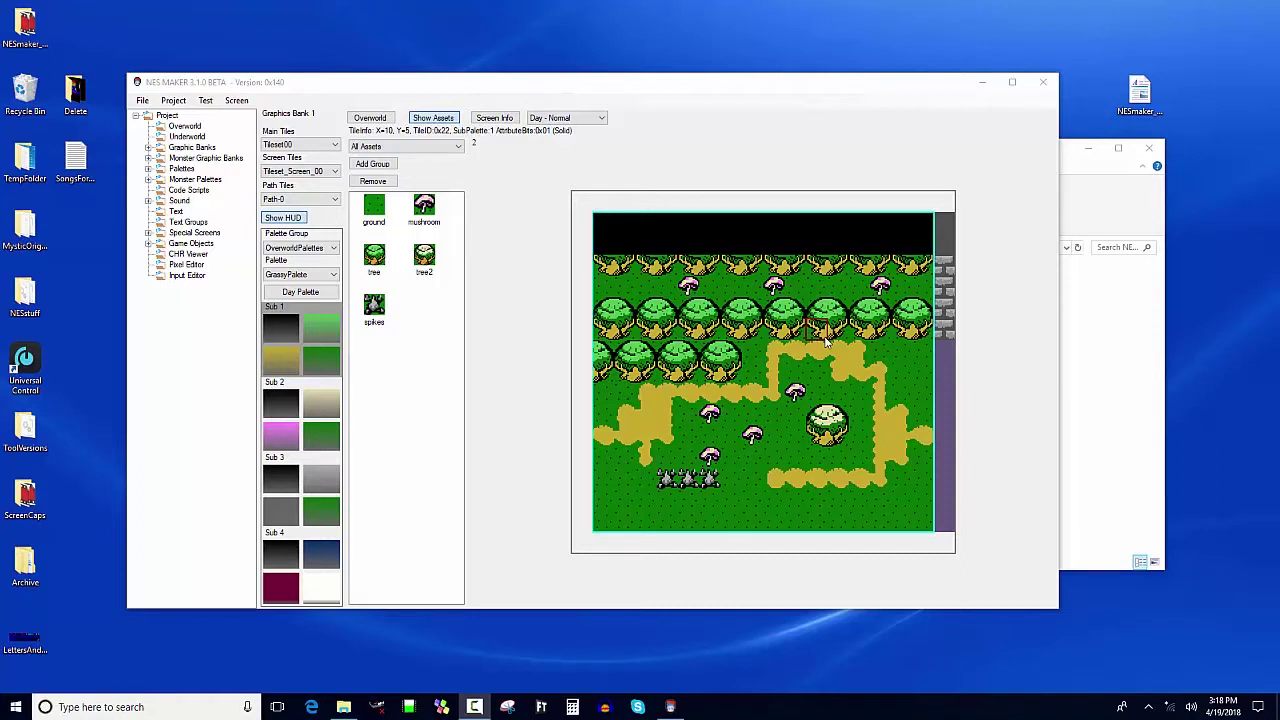
- Expand Special Screens in the project tree to list Start Screen and Win Screen
left_click(148, 232)
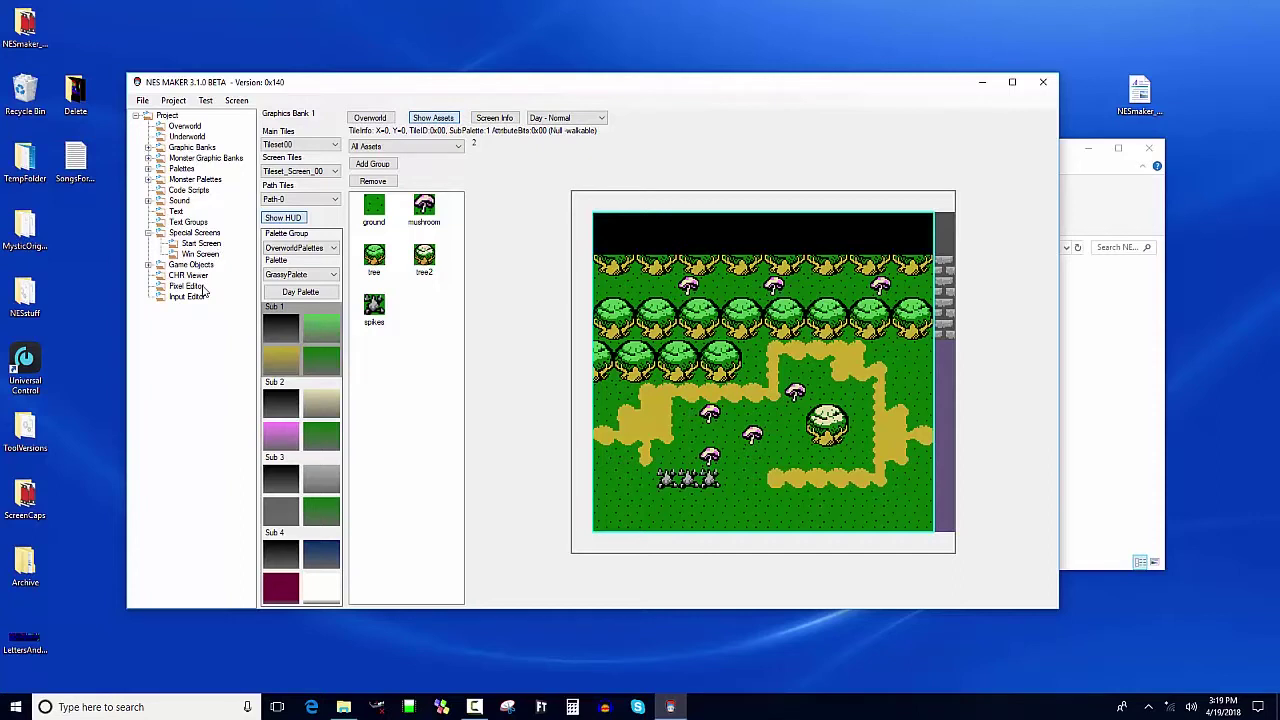
- Load the Letters_Numbers_Hud bitmap from BetaAssets > Graphics into the Pixel Editor
left_click(200, 288)
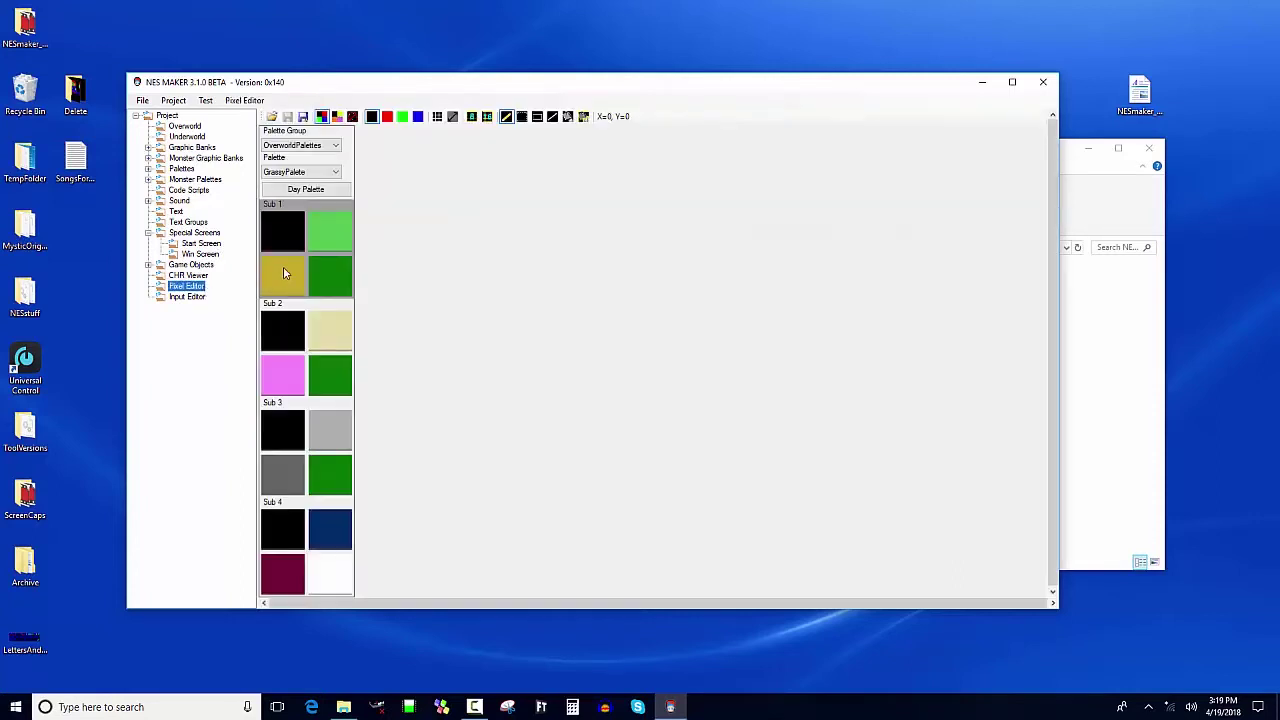
left_click_drag(373, 82, 398, 65)
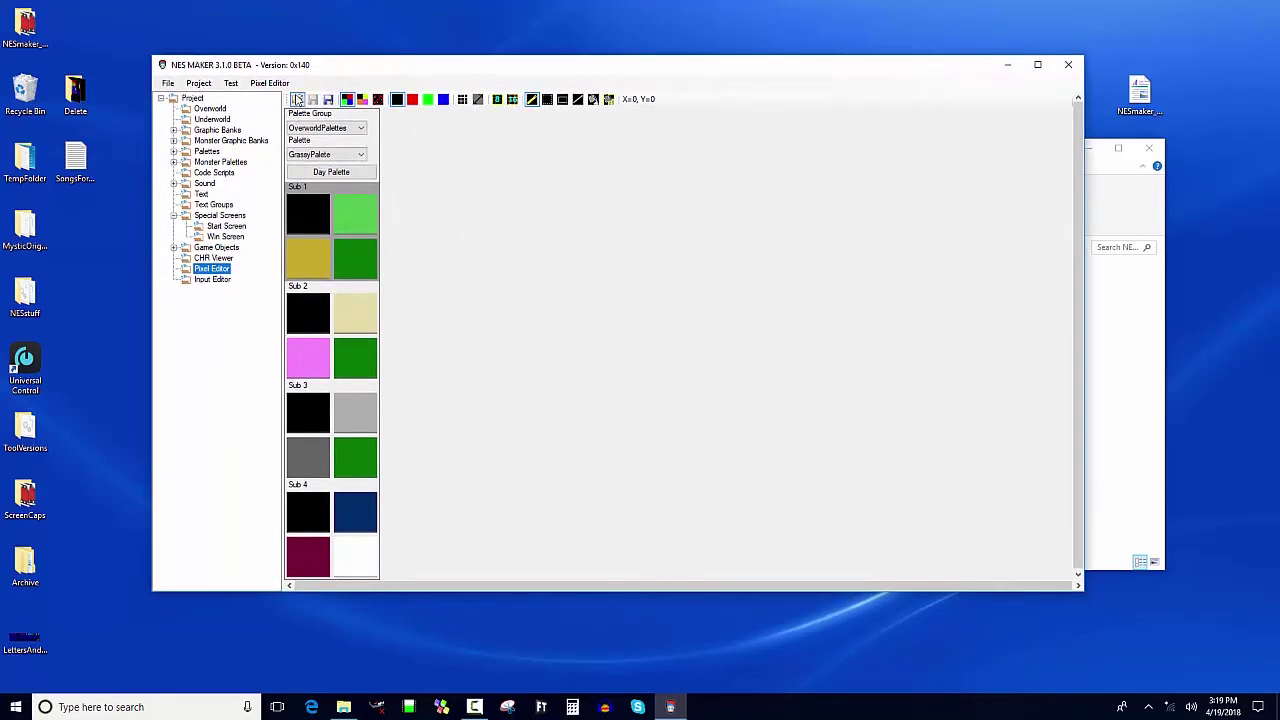
left_click(297, 100)
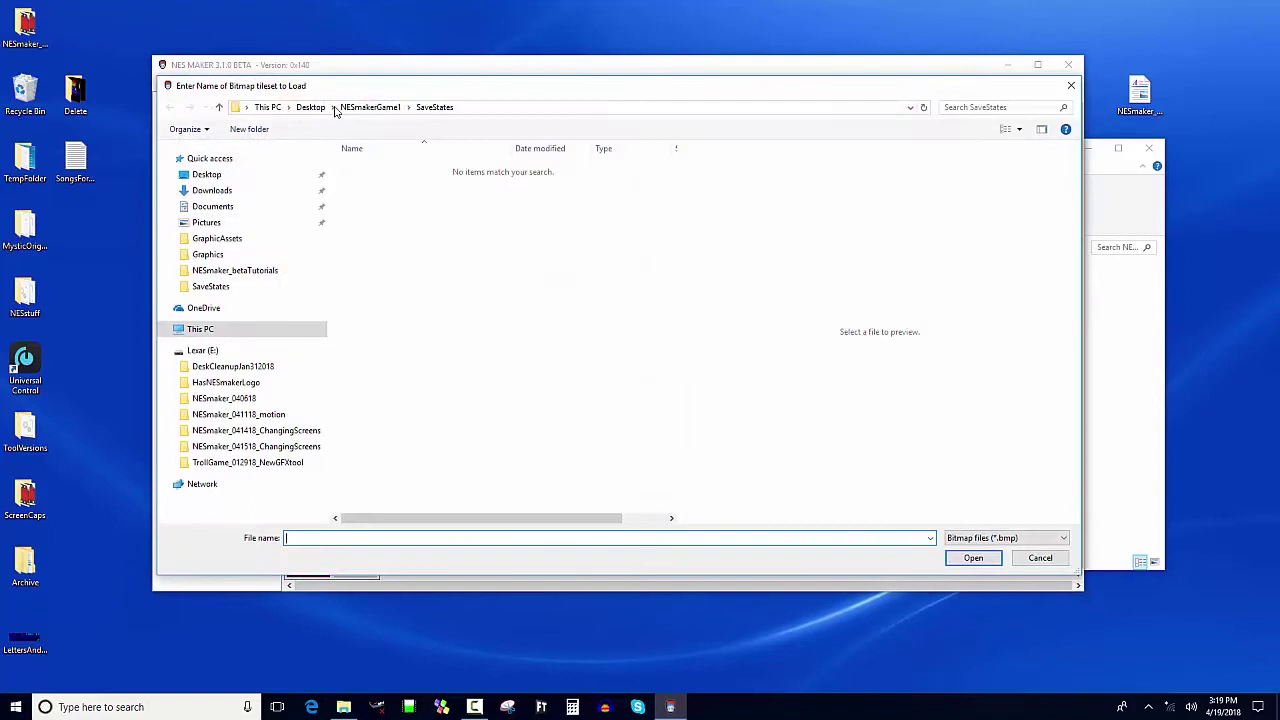
double_click(360, 168)
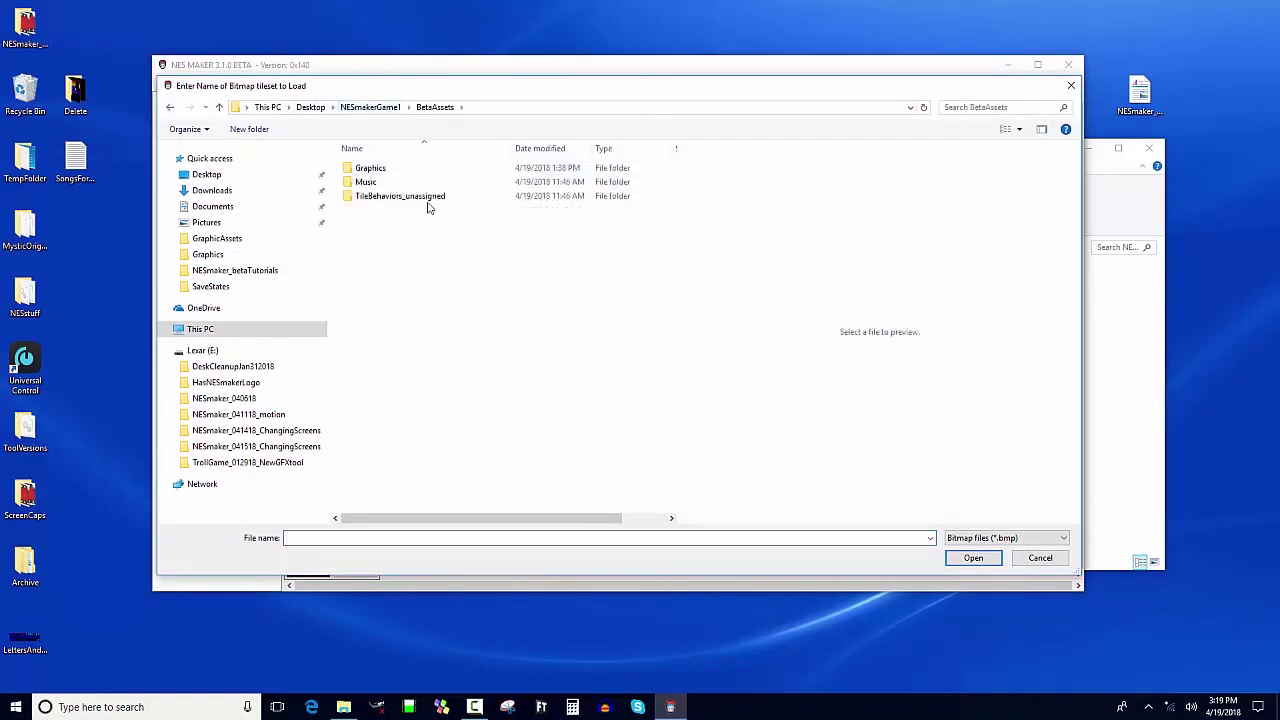
double_click(368, 168)
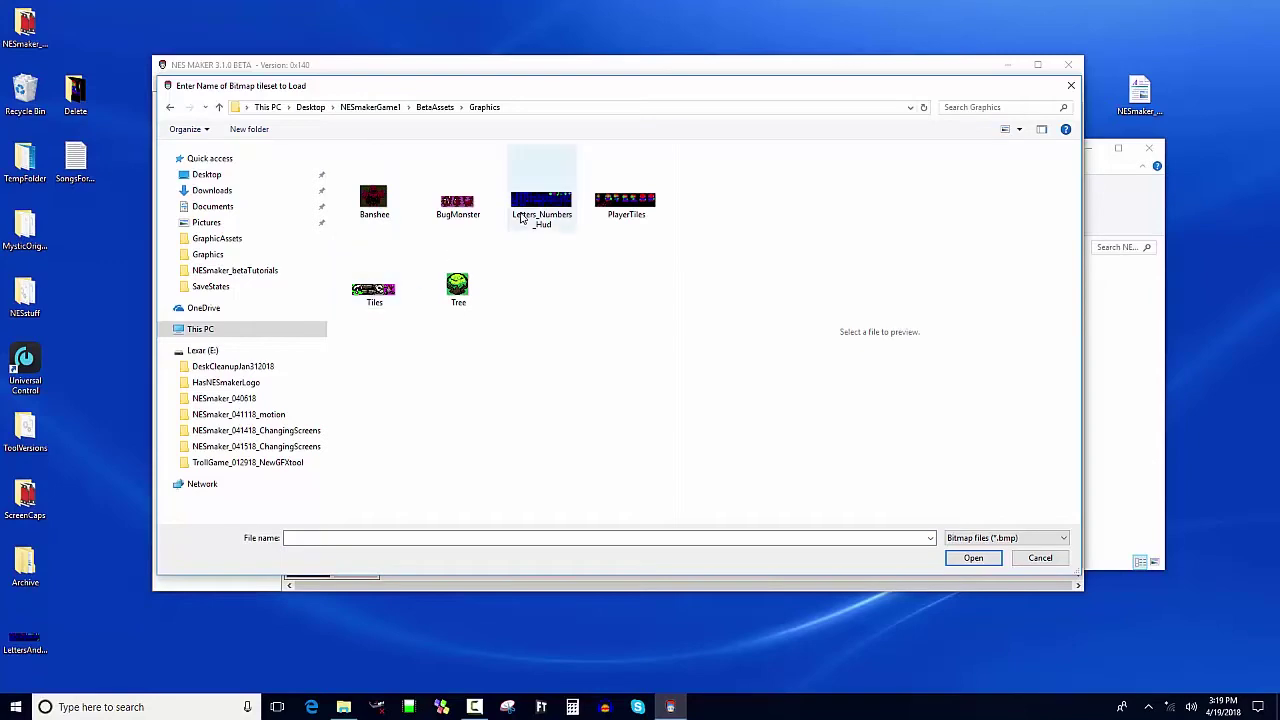
left_click(522, 218)
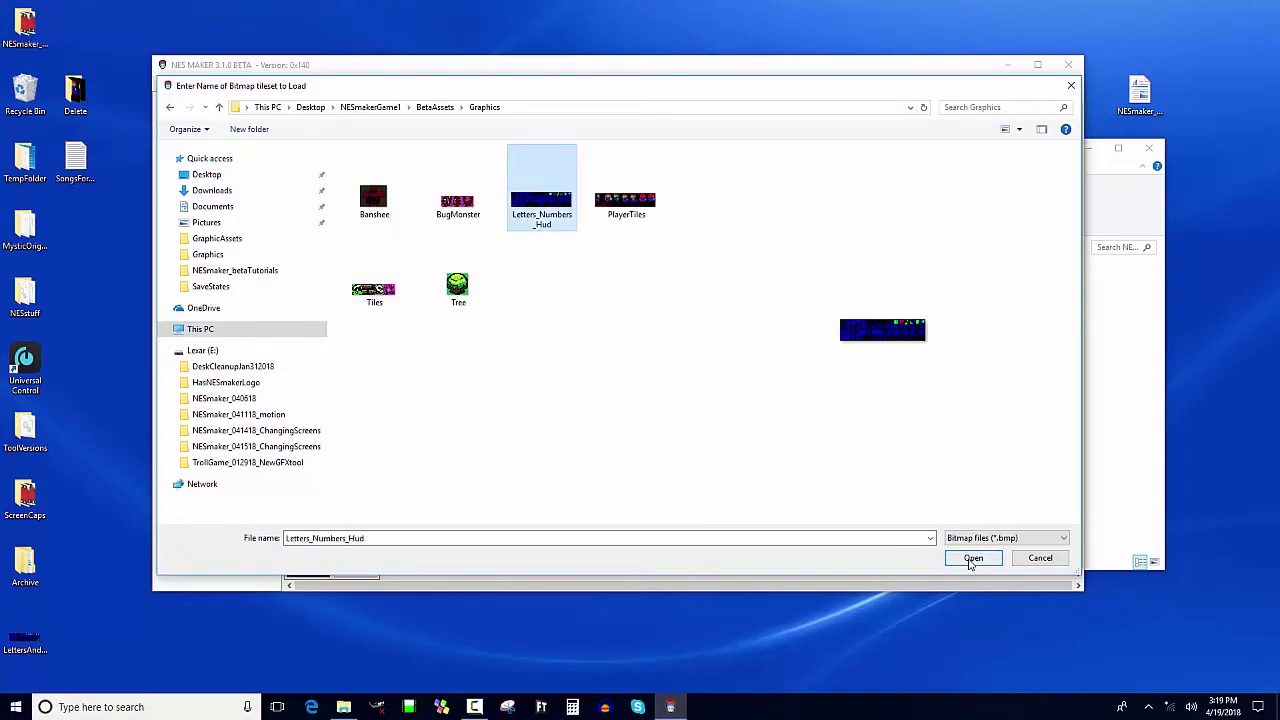
left_click(973, 557)
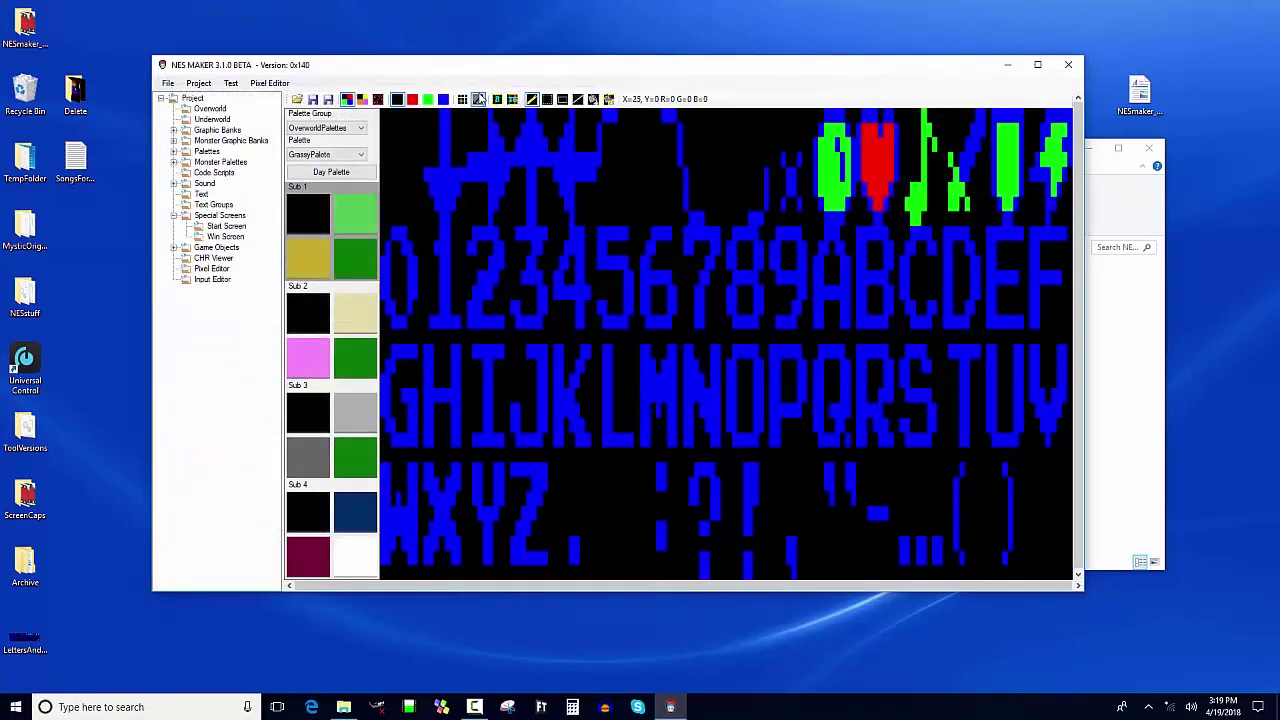
- Zoom out and select the entire Letters_Numbers_Hud sheet with the Cut/Paste region tool
left_click(478, 99)
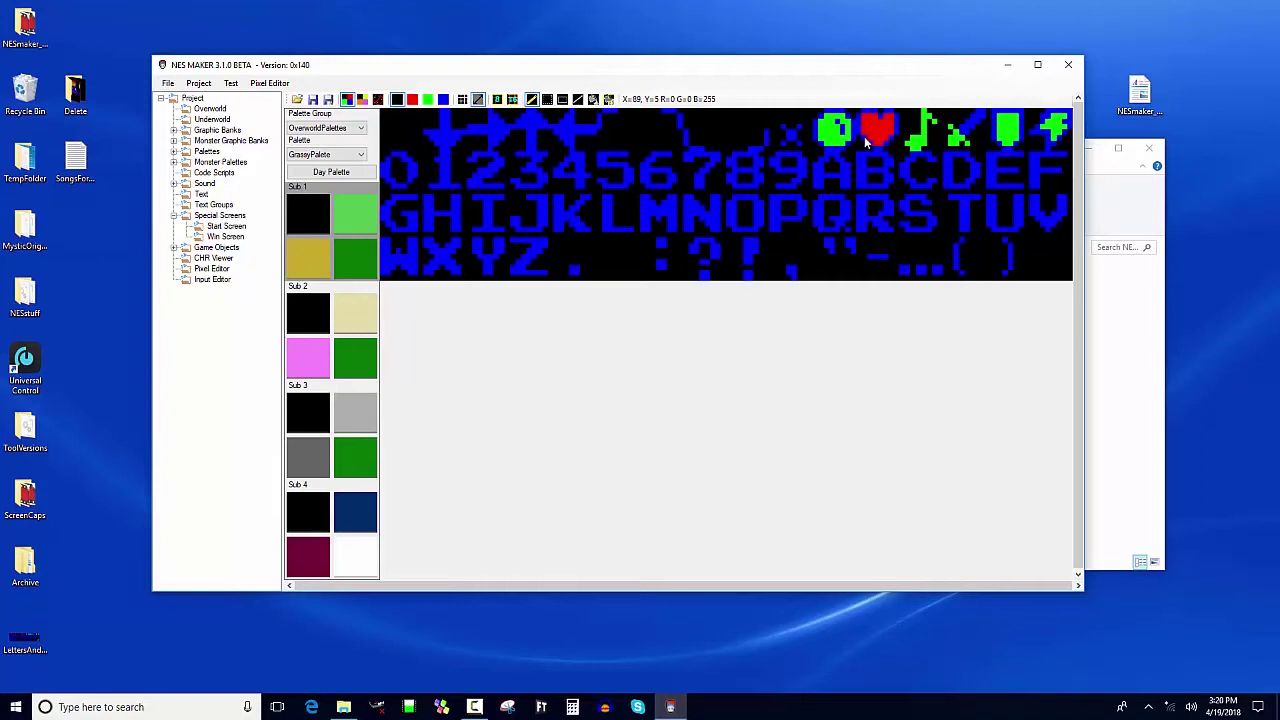
left_click(547, 99)
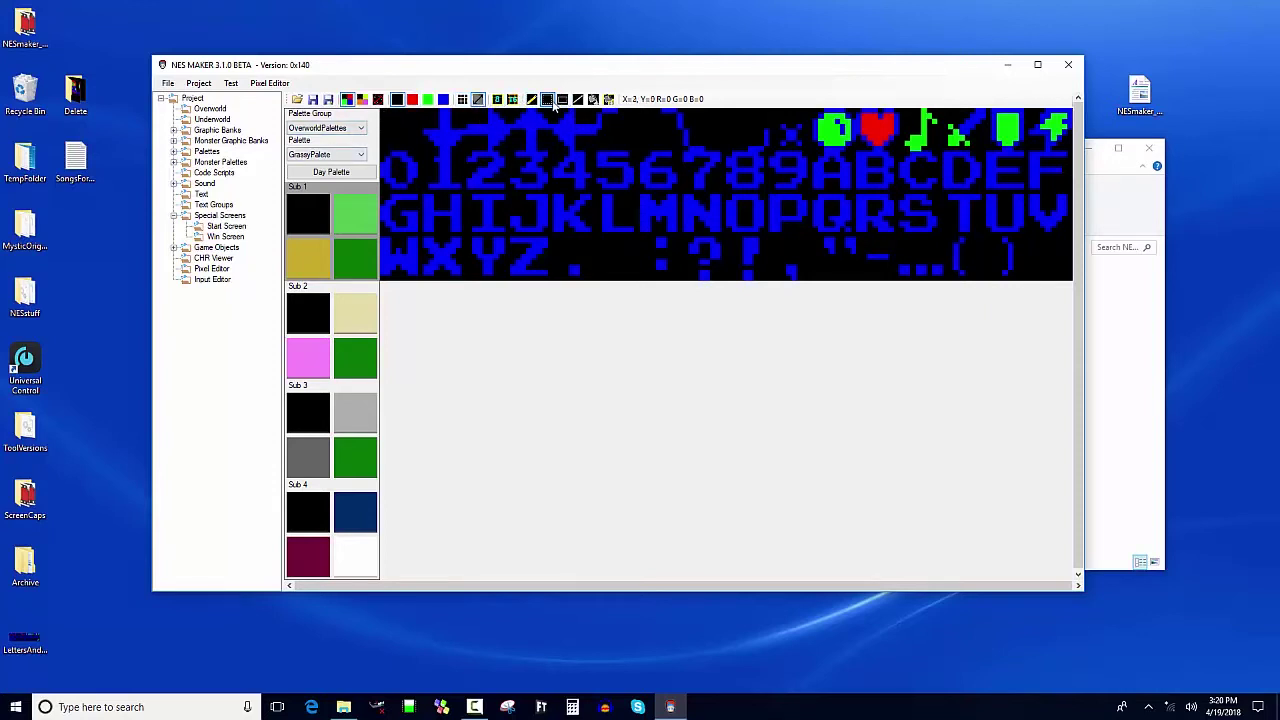
left_click_drag(383, 117, 1078, 286)
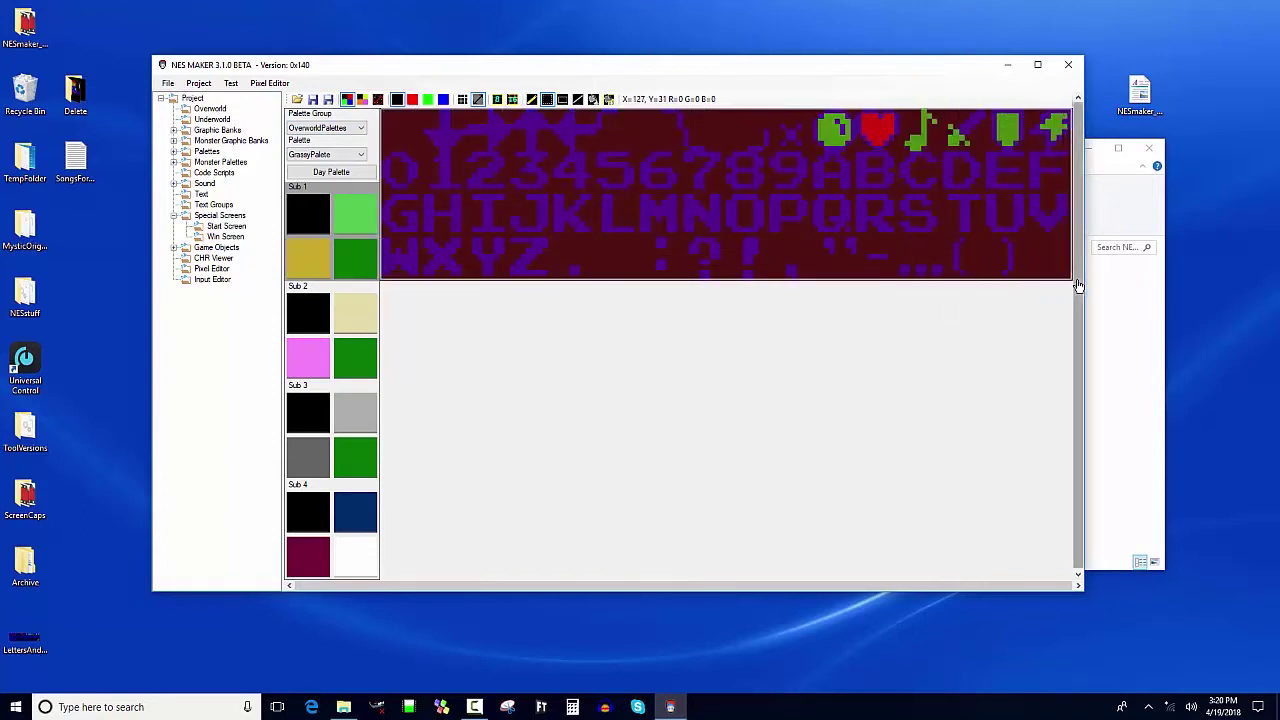
- Create a new blank 128 x 128 (Full Tileset) bitmap for the letter sheet
left_click(270, 84)
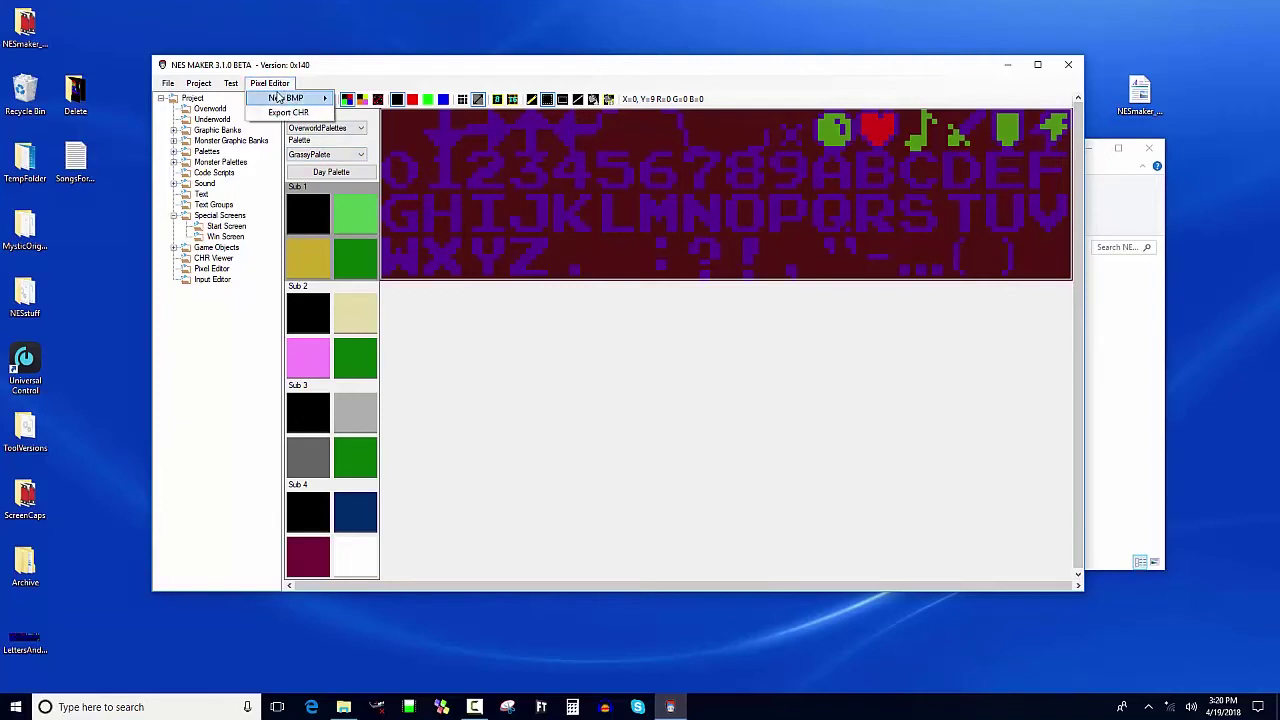
mouse_move(300, 98)
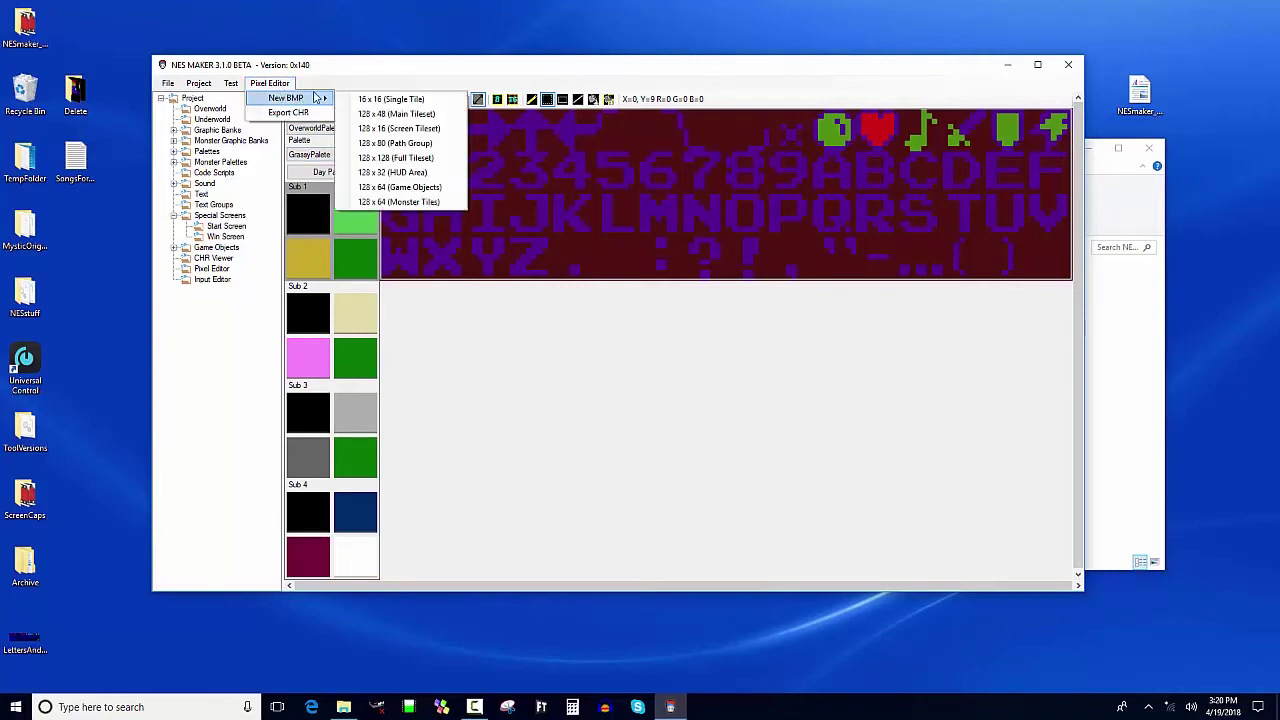
left_click(449, 165)
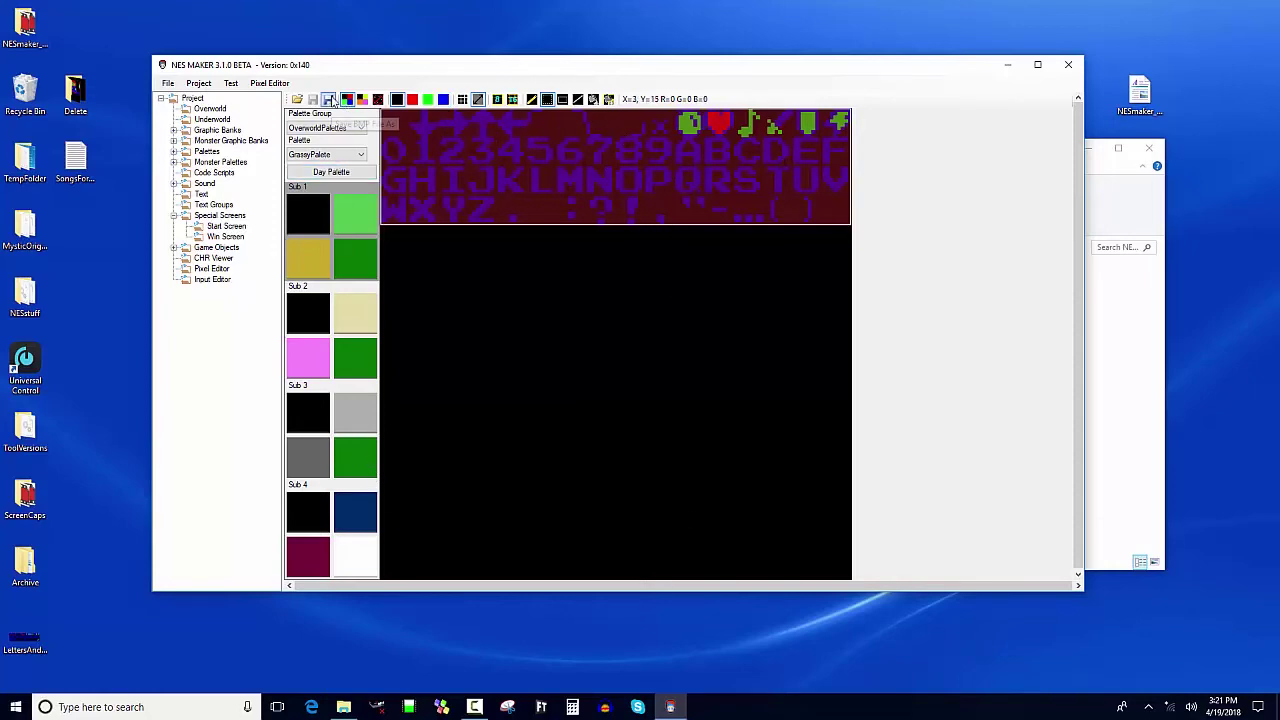
- Save the bitmap over StartScreen.bmp in GraphicAssets and reload the changed tileset
left_click(331, 101)
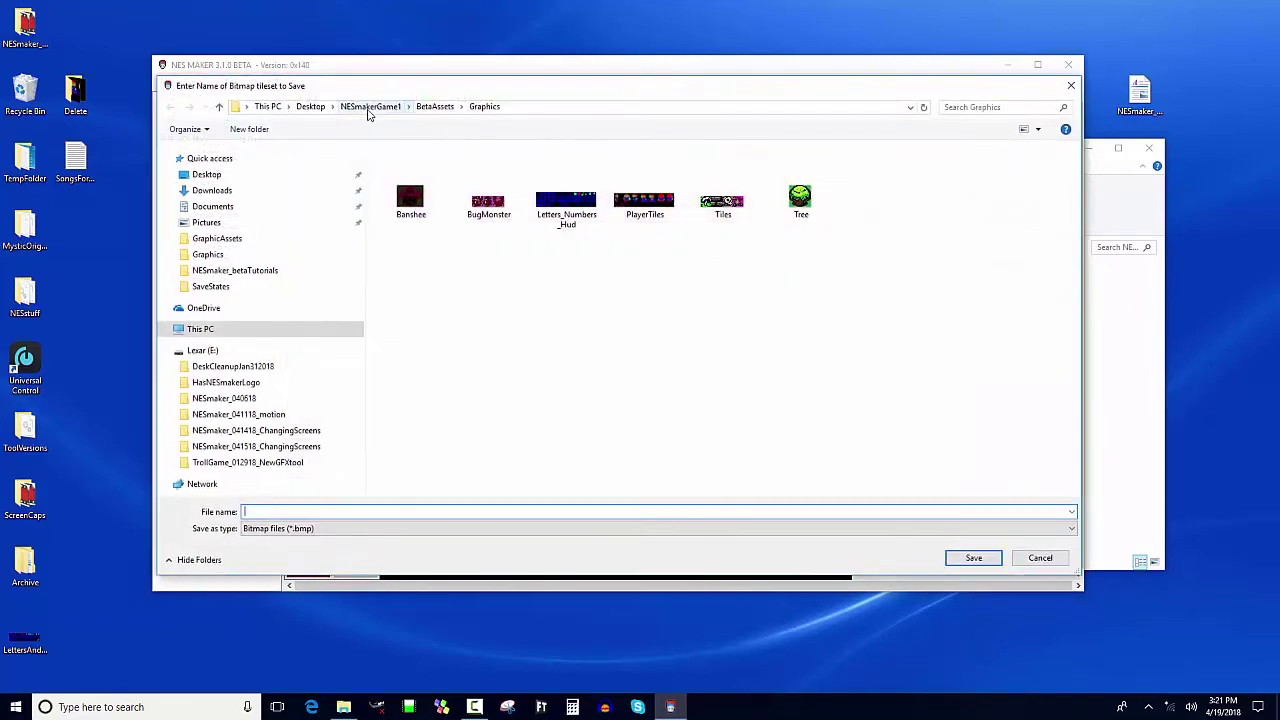
left_click(368, 110)
left_click(435, 225)
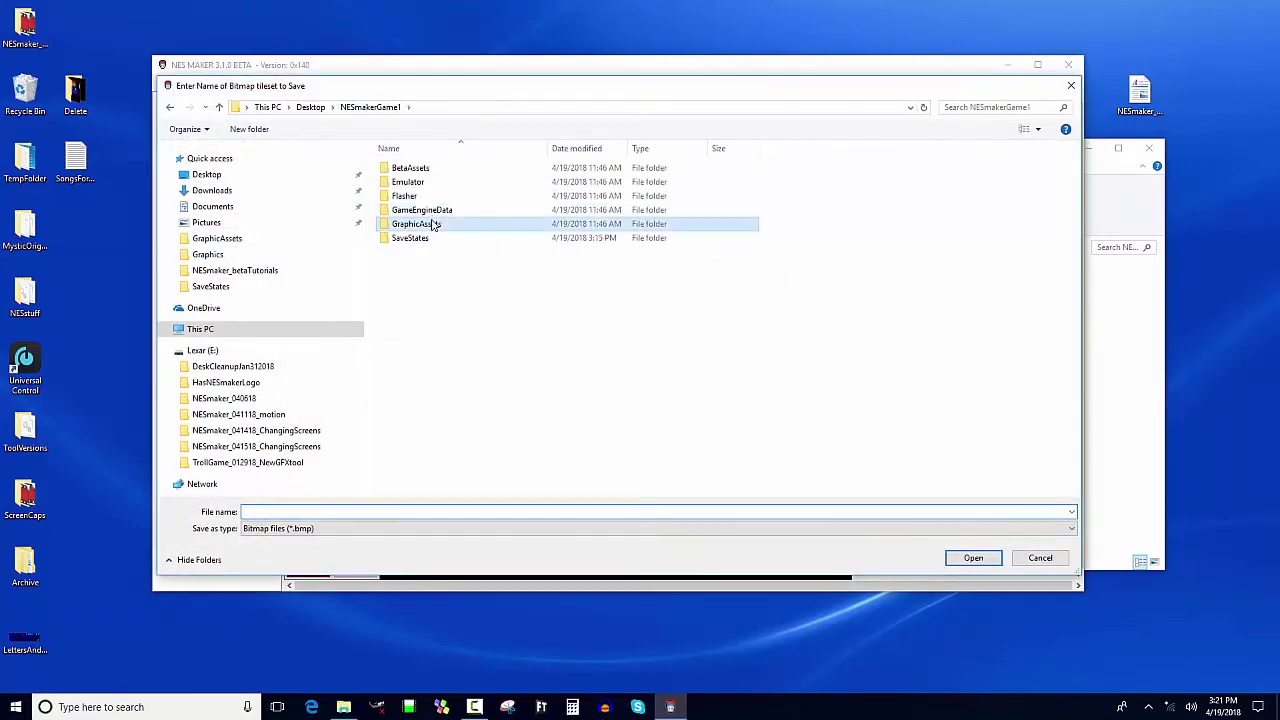
double_click(435, 225)
scroll(802, 420, "down", 3)
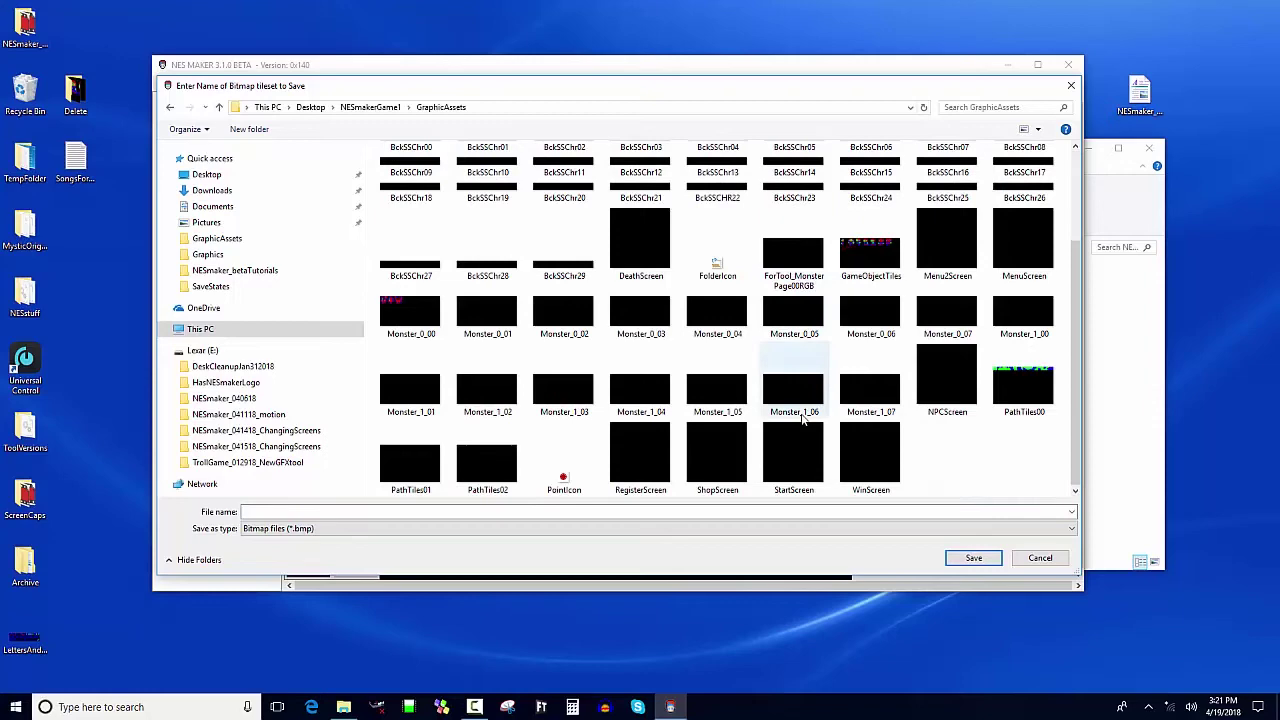
left_click(790, 452)
left_click(988, 565)
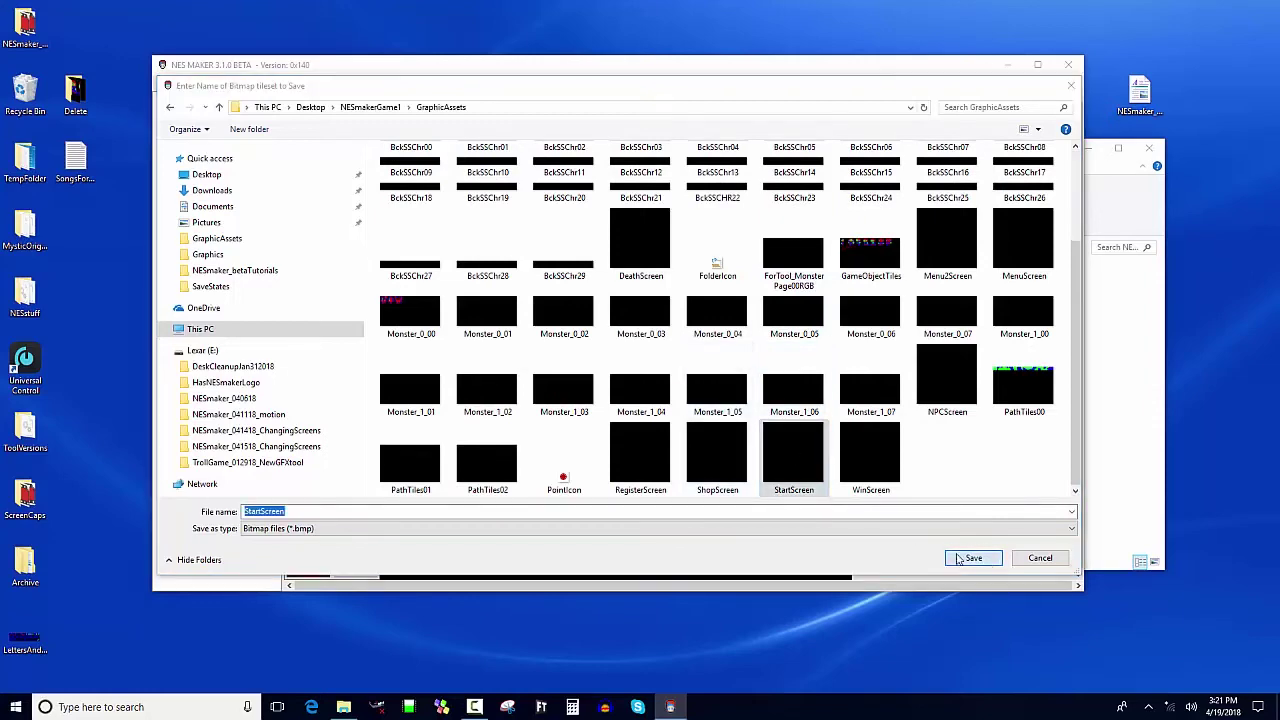
left_click(683, 357)
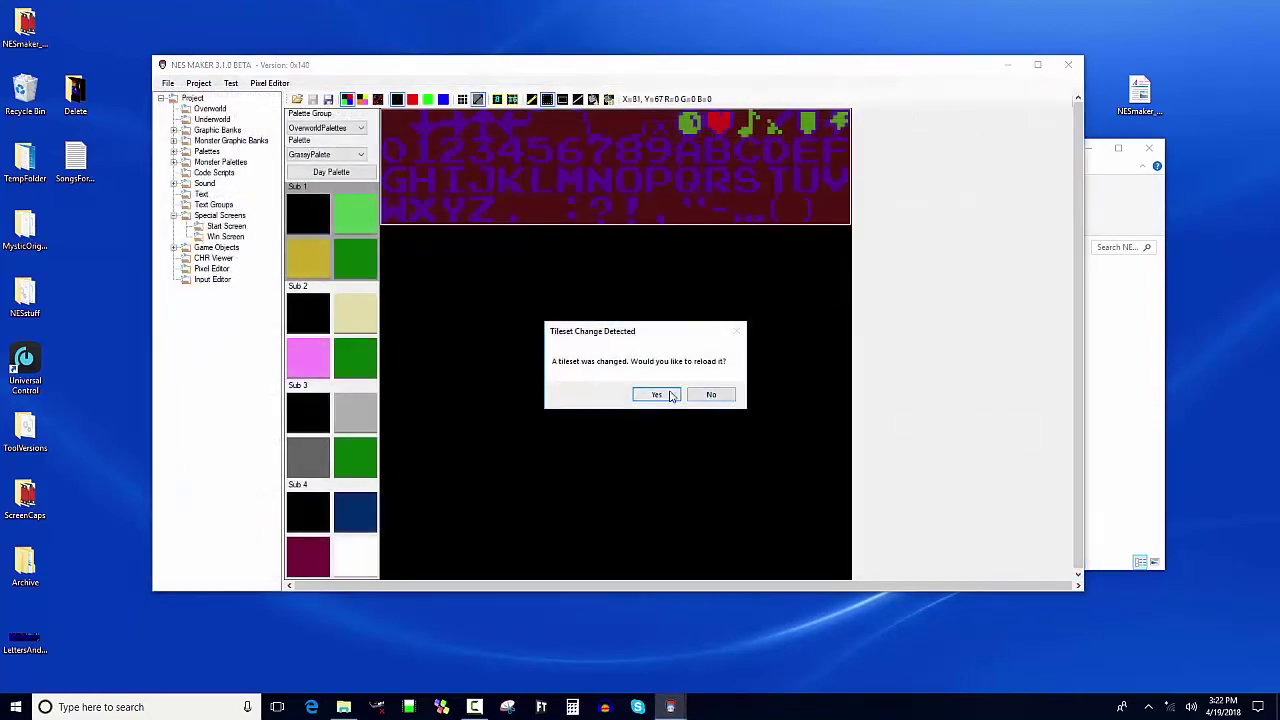
left_click(669, 392)
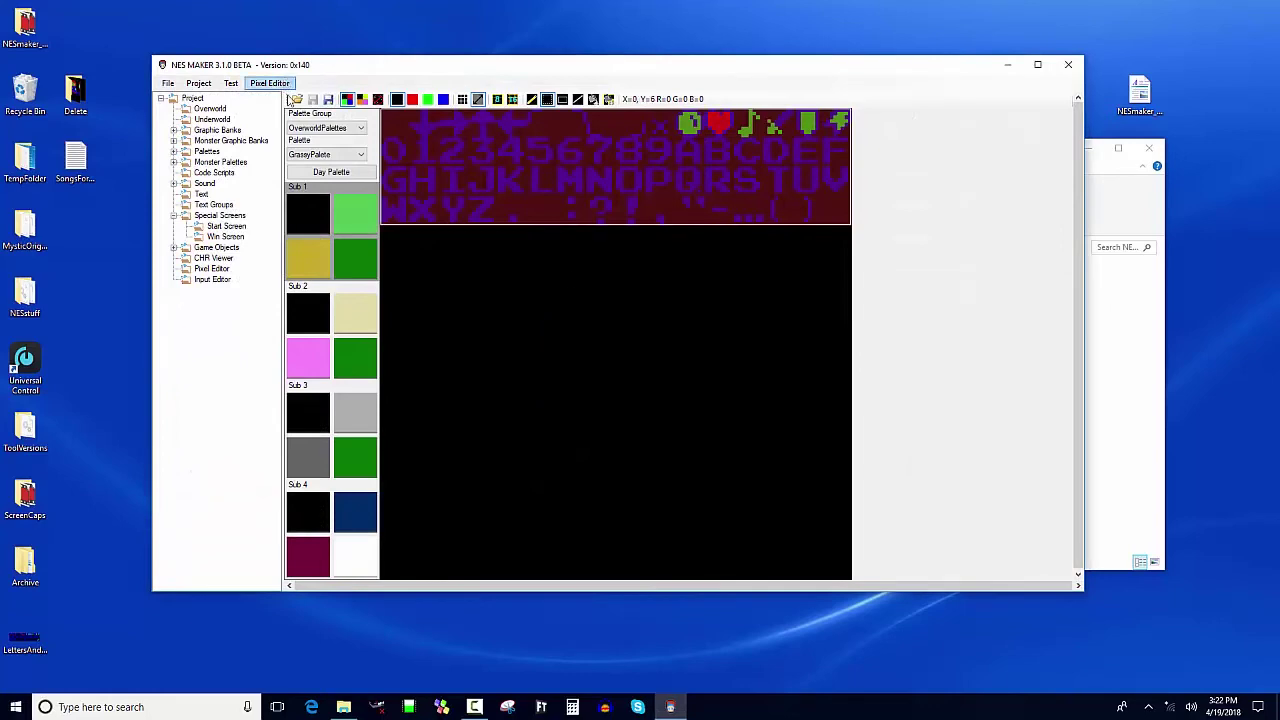
- Save the bitmap over WinScreen.bmp as well and confirm the tileset reload
left_click(328, 98)
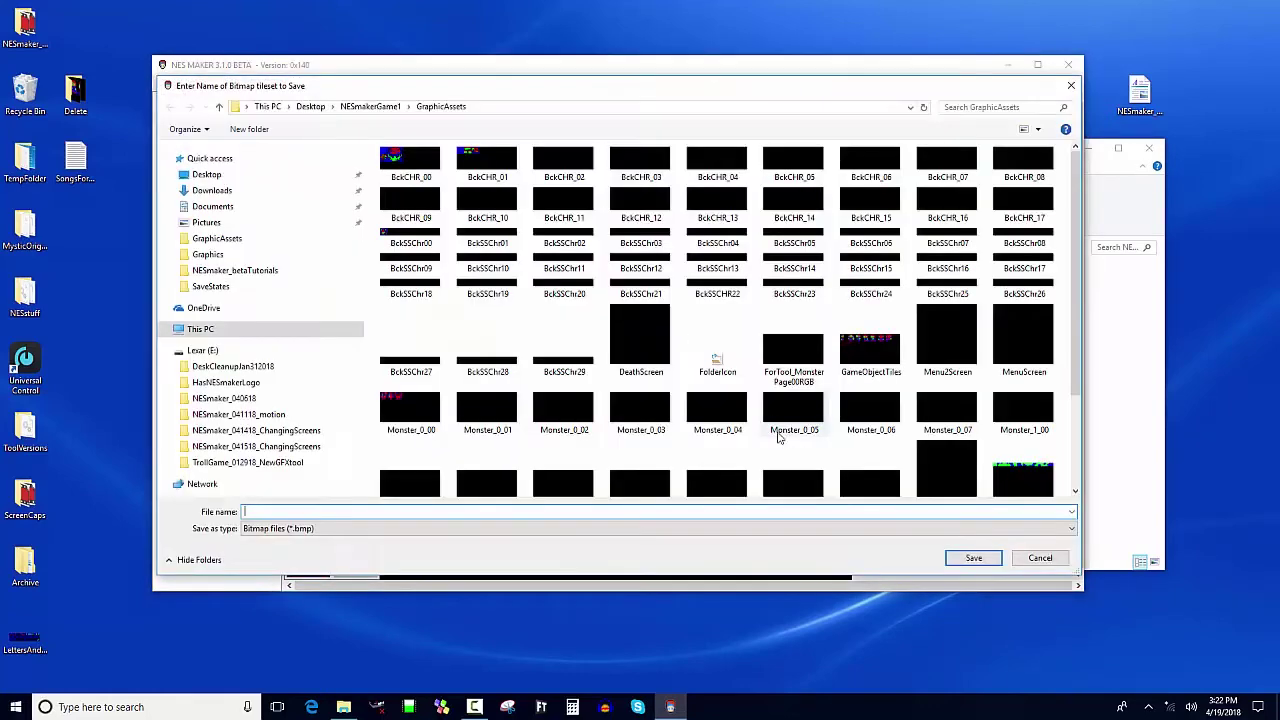
left_click(855, 441)
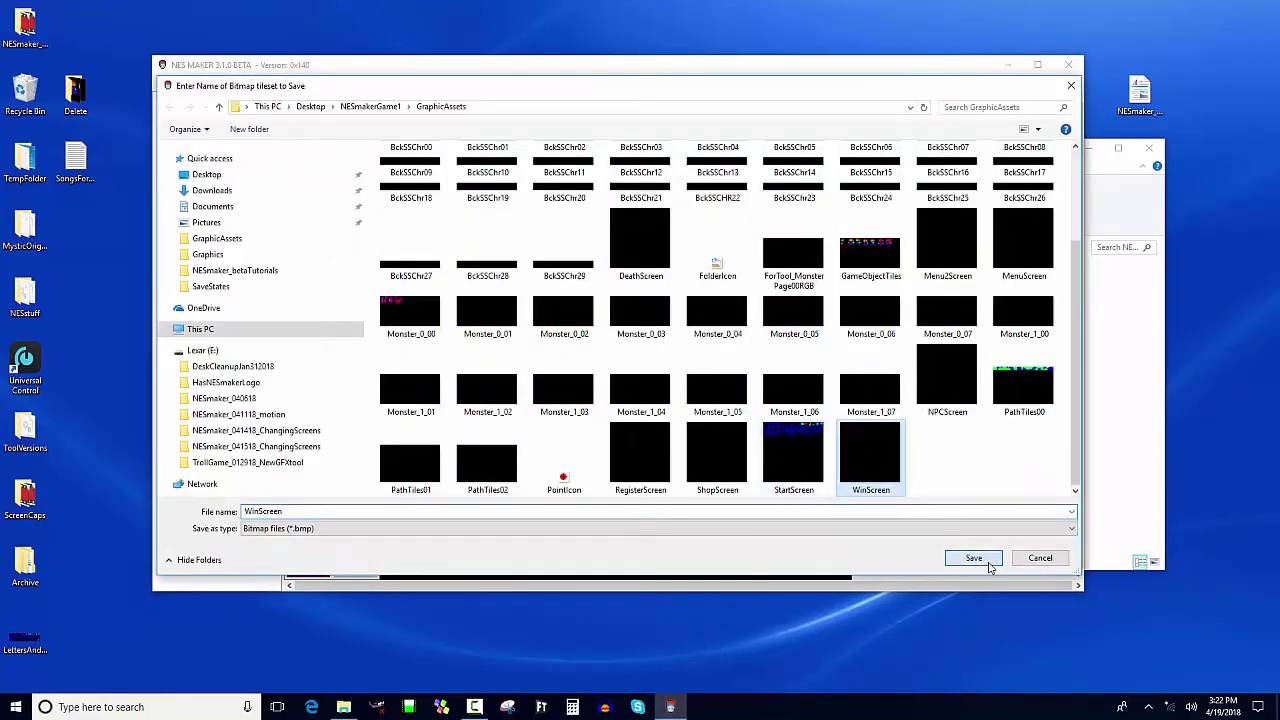
left_click(973, 558)
left_click(680, 356)
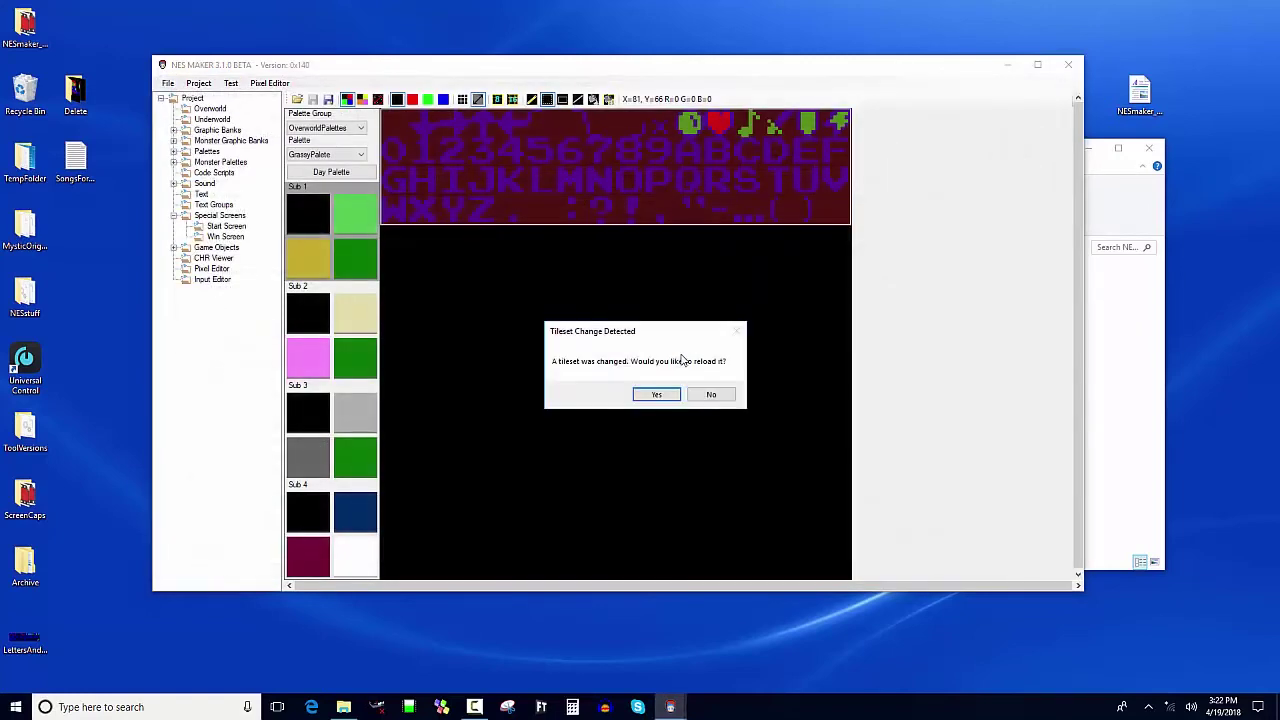
left_click(662, 396)
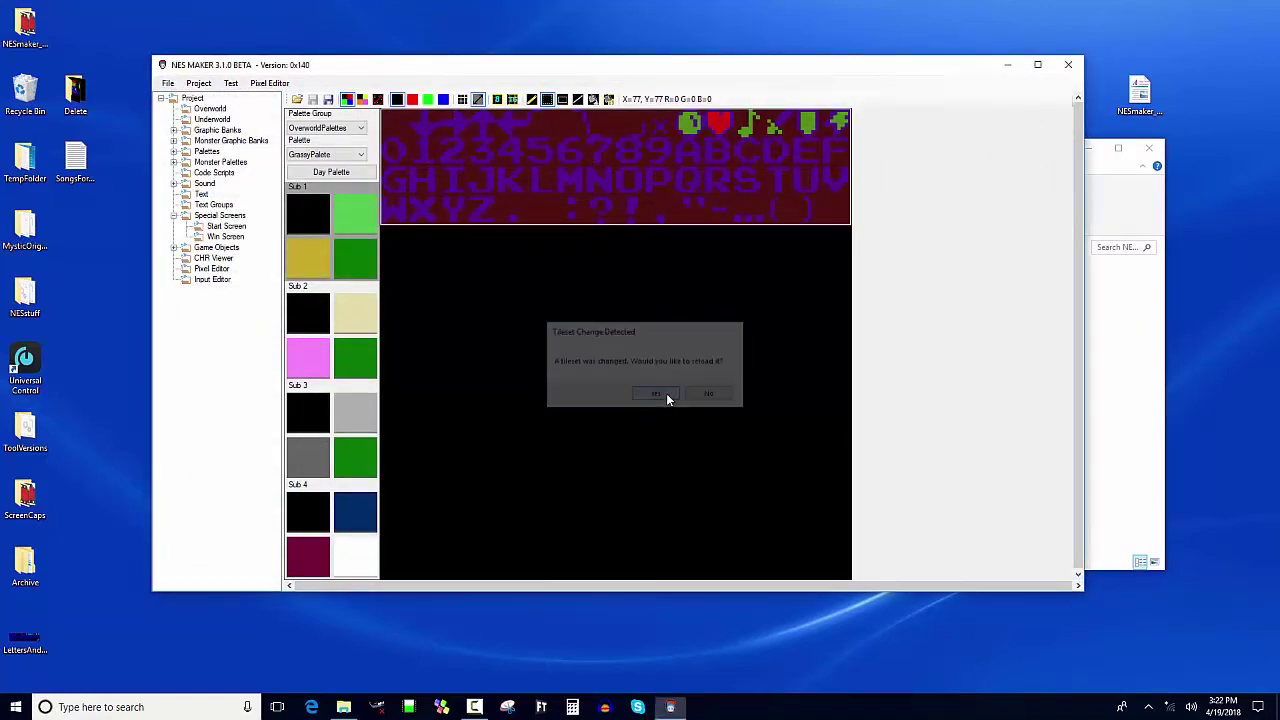
left_click(667, 398)
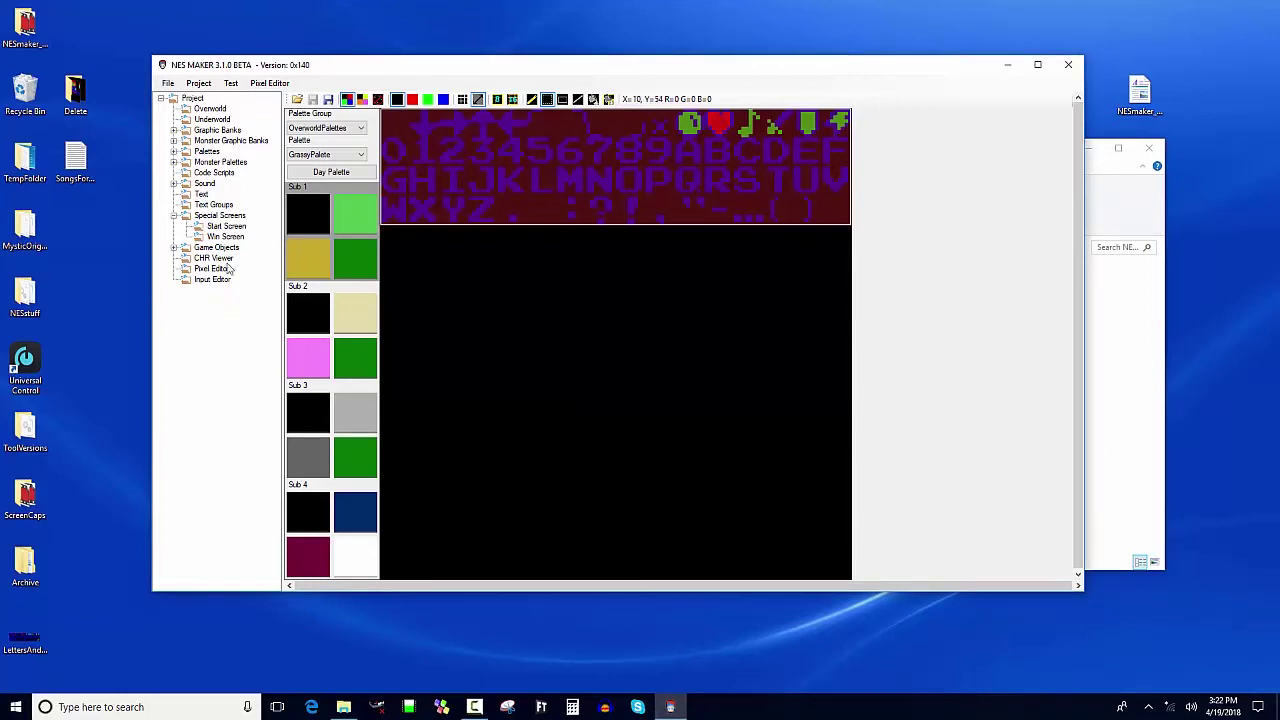
- Open the Start Screen for editing, after briefly comparing it with the Win Screen
left_click(226, 226)
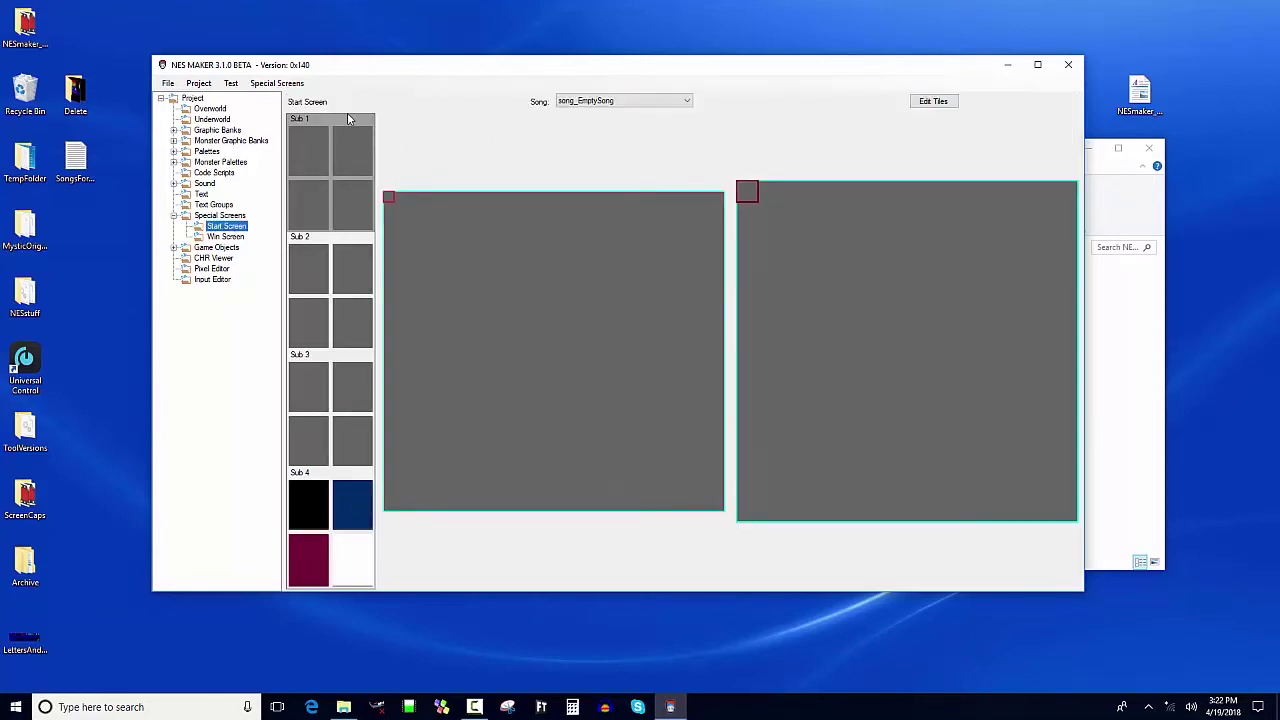
left_click(226, 236)
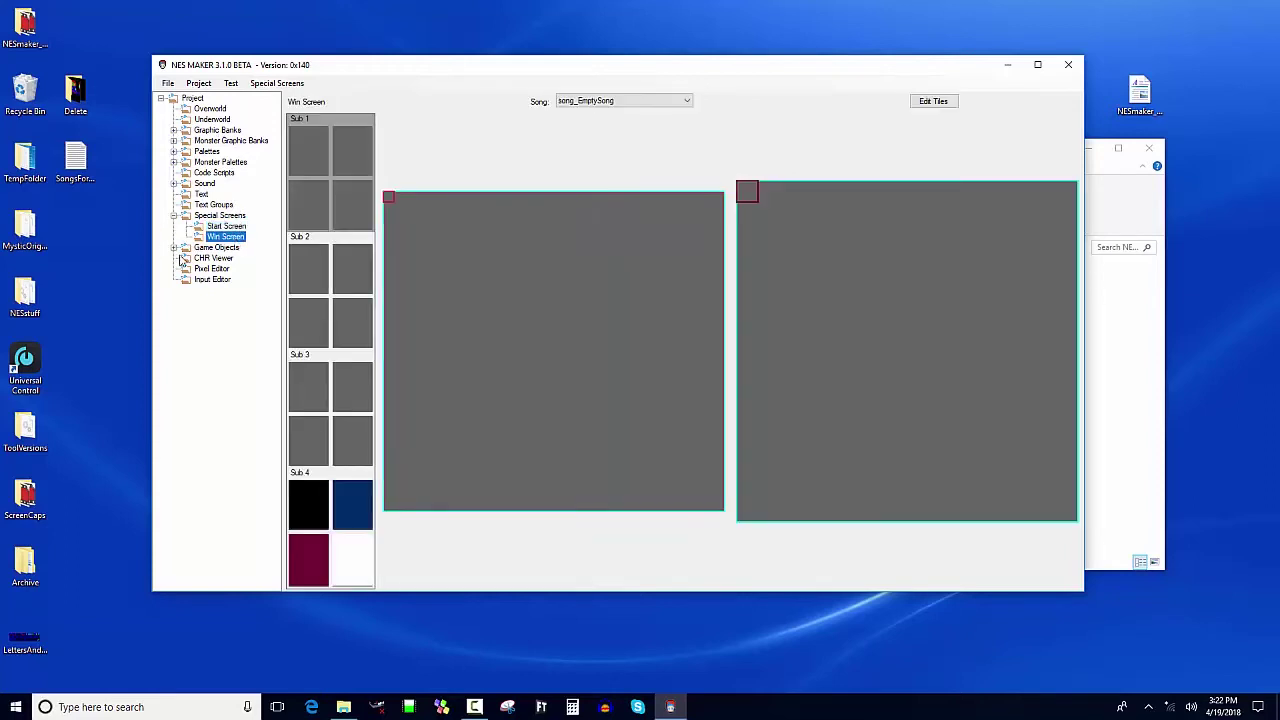
left_click(226, 226)
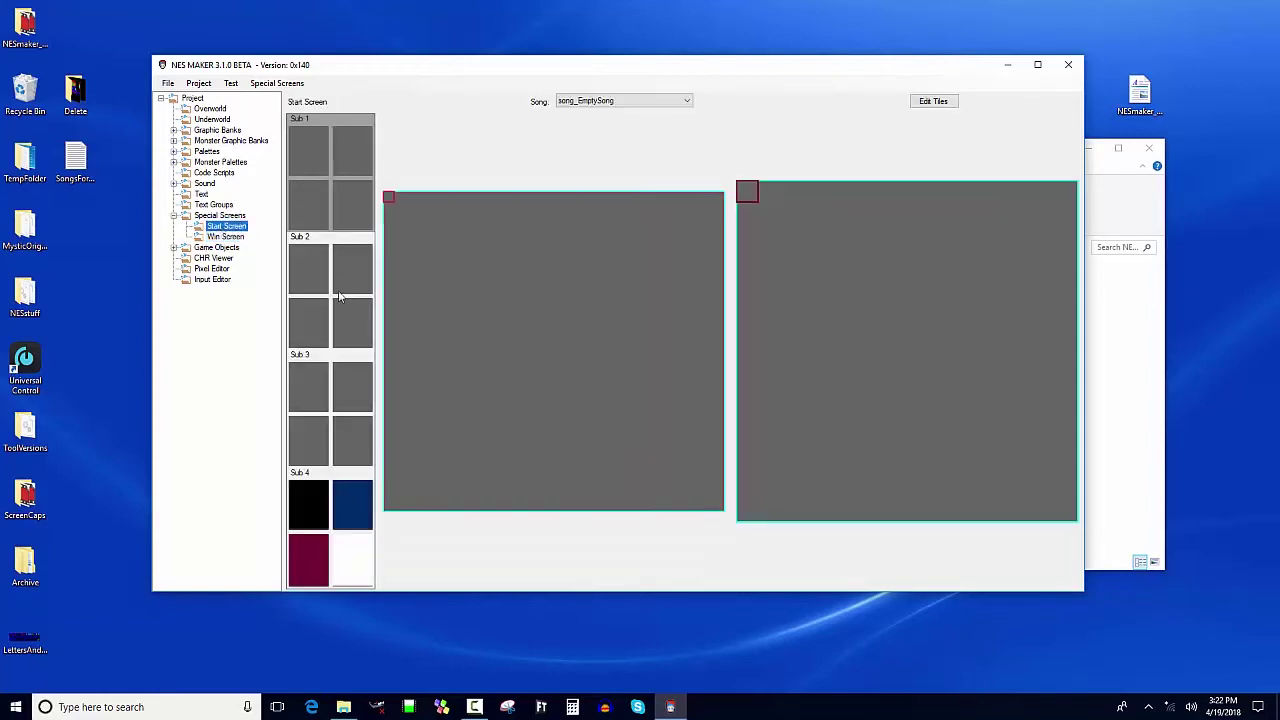
left_click(226, 236)
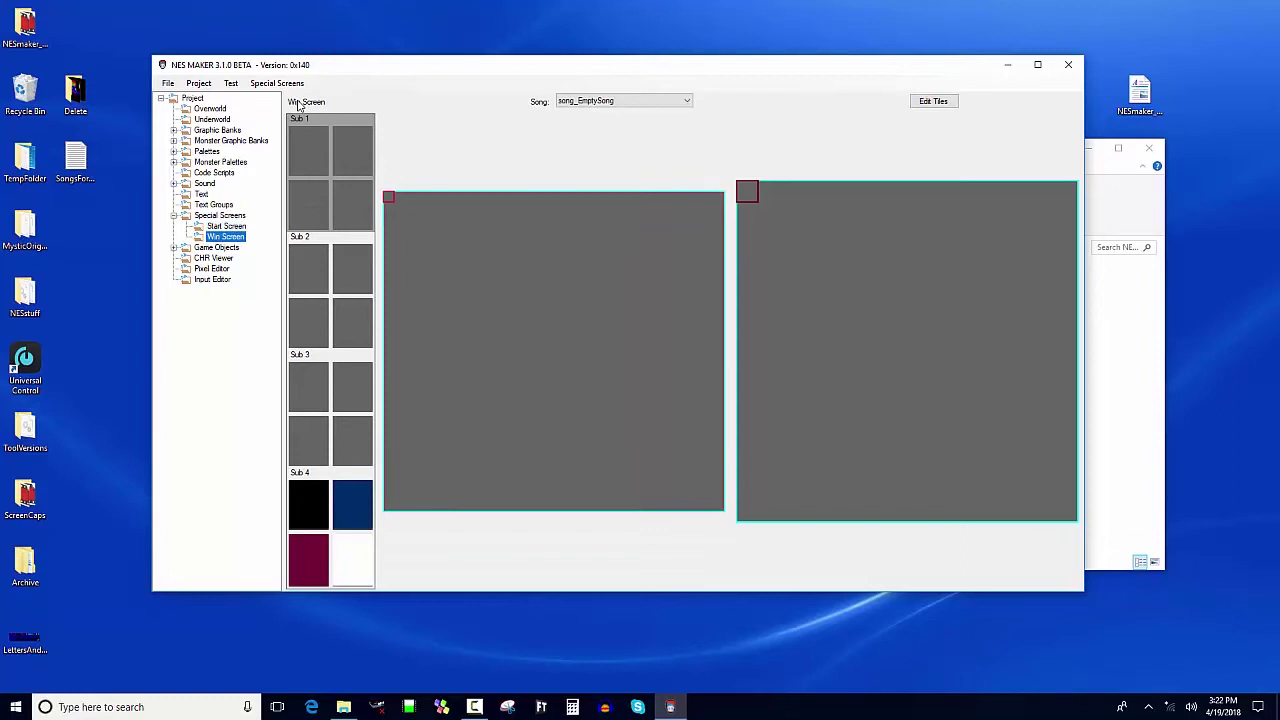
left_click(226, 226)
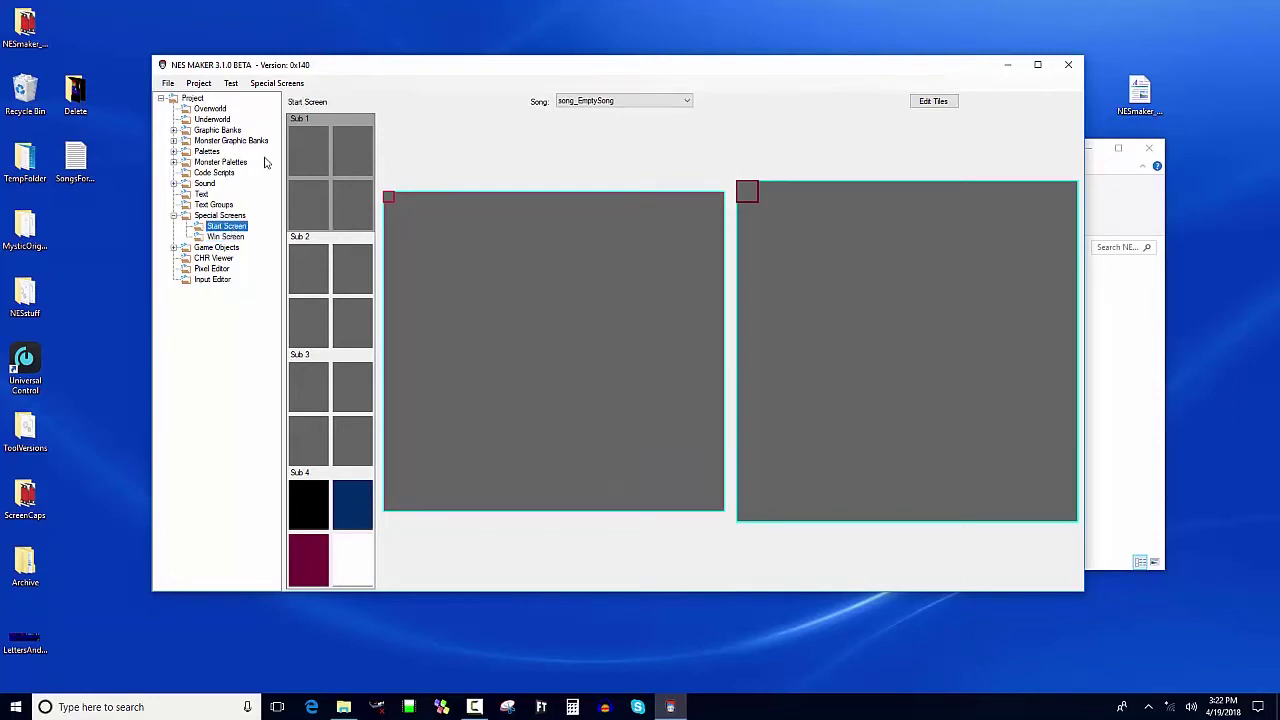
- Set Sub 1's colours to a black background, red, blue and white
left_click(304, 156)
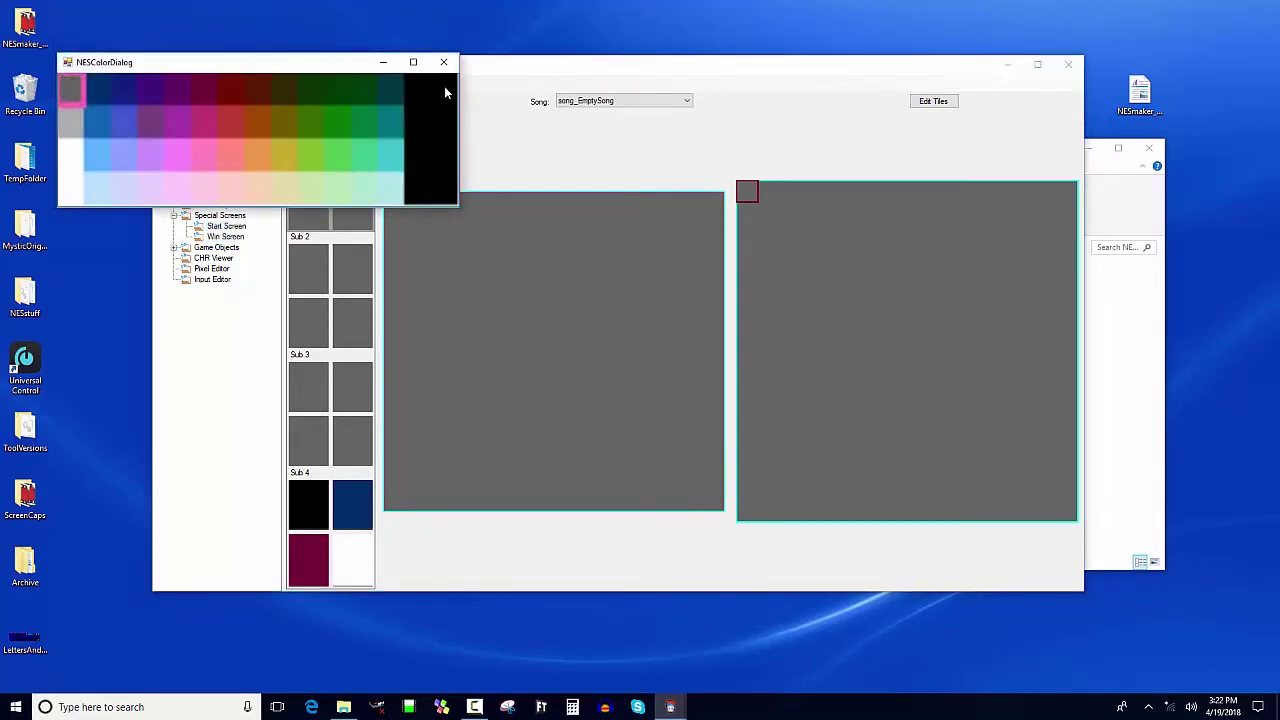
left_click(444, 86)
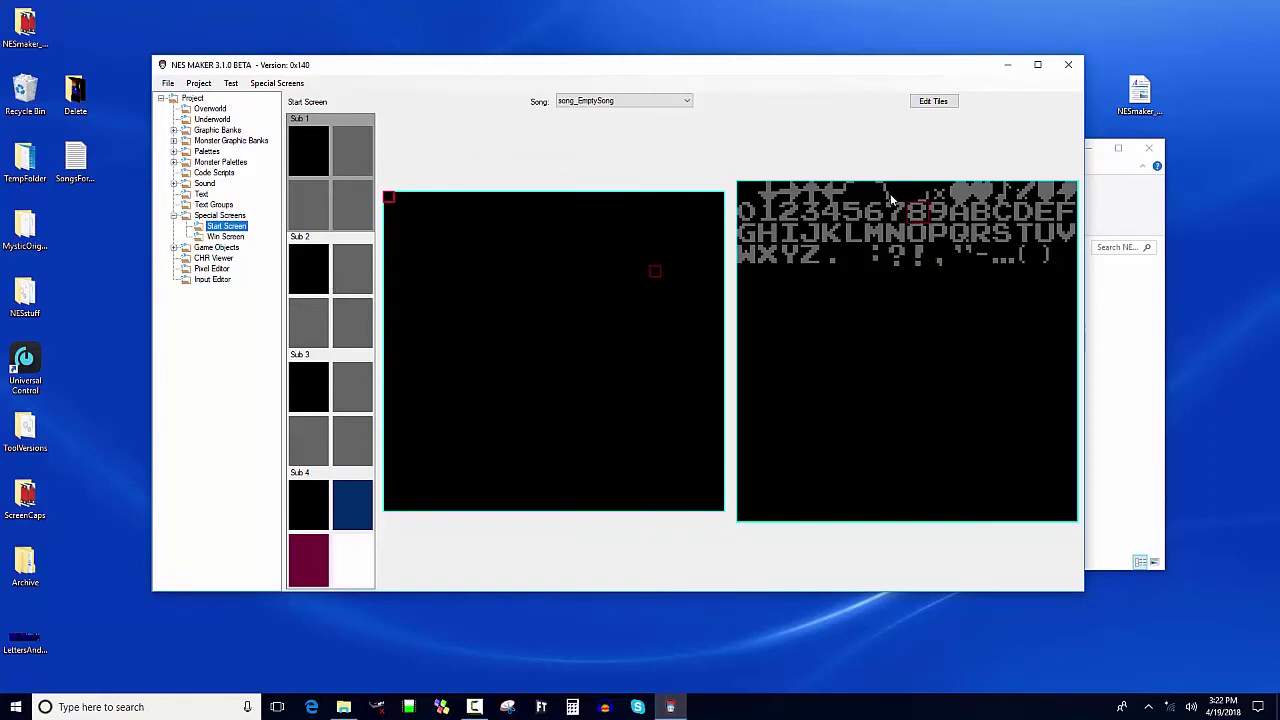
left_click(349, 212)
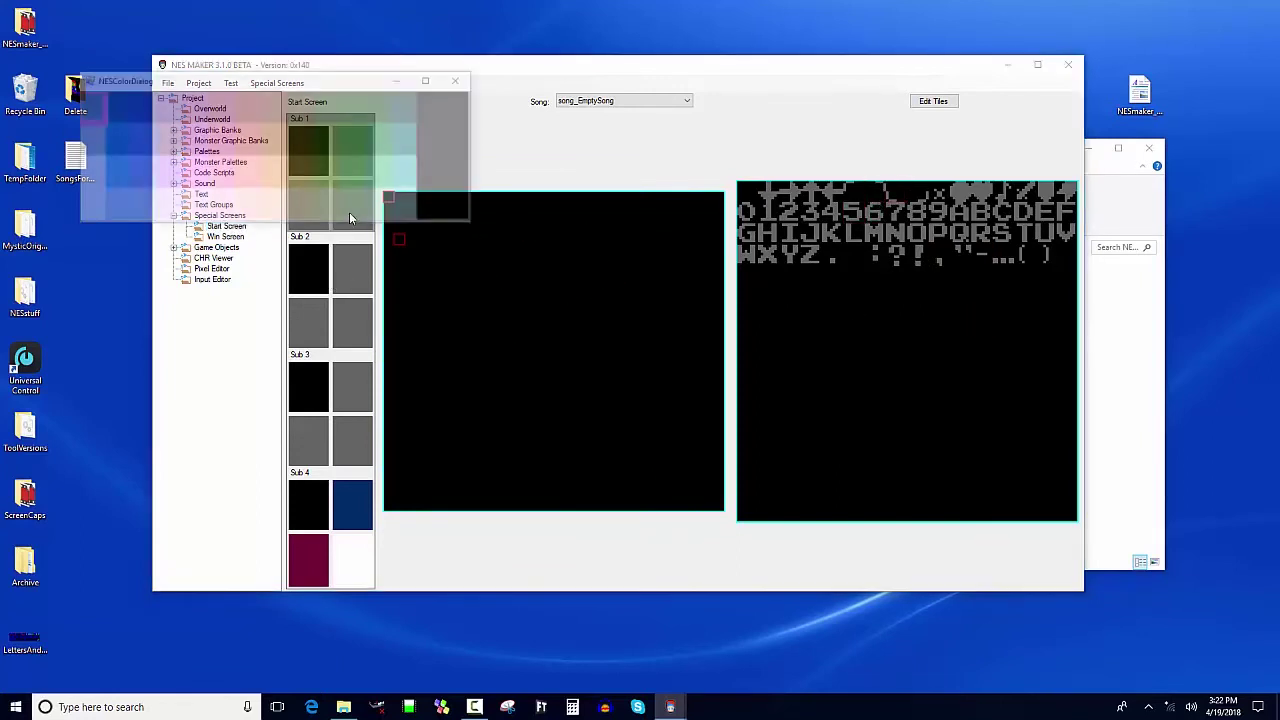
left_click(89, 217)
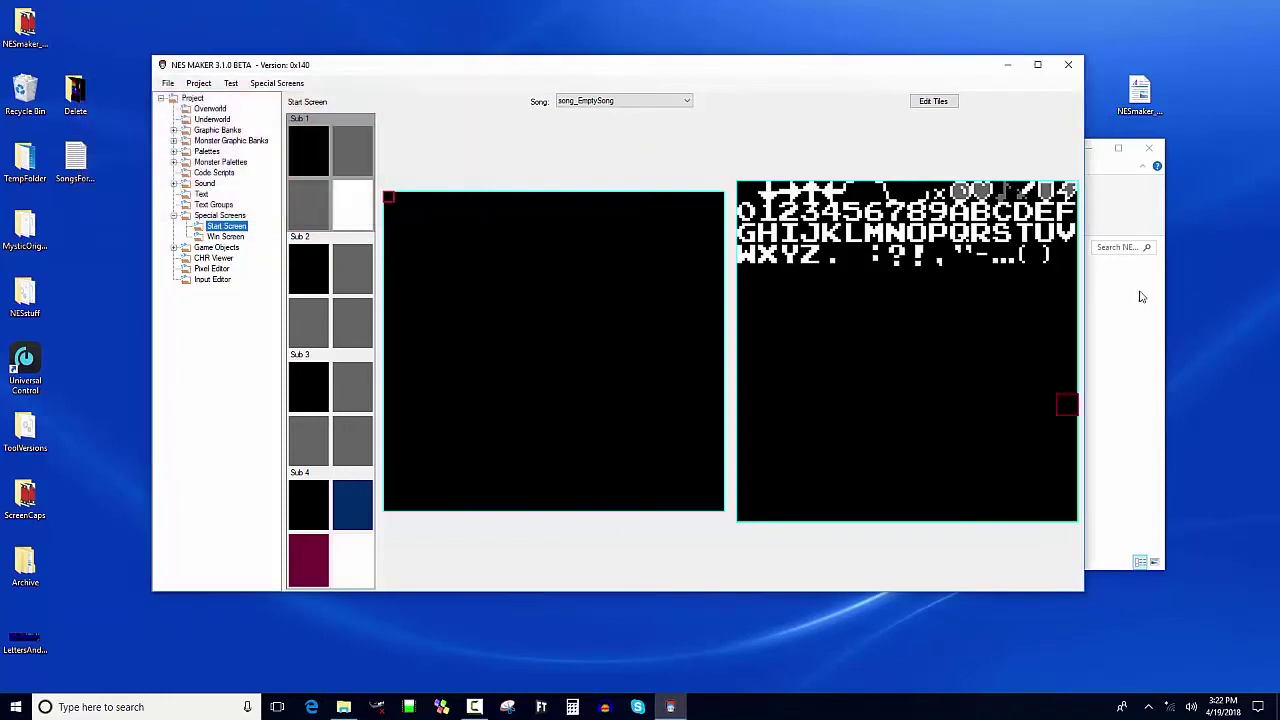
left_click(353, 148)
left_click(259, 163)
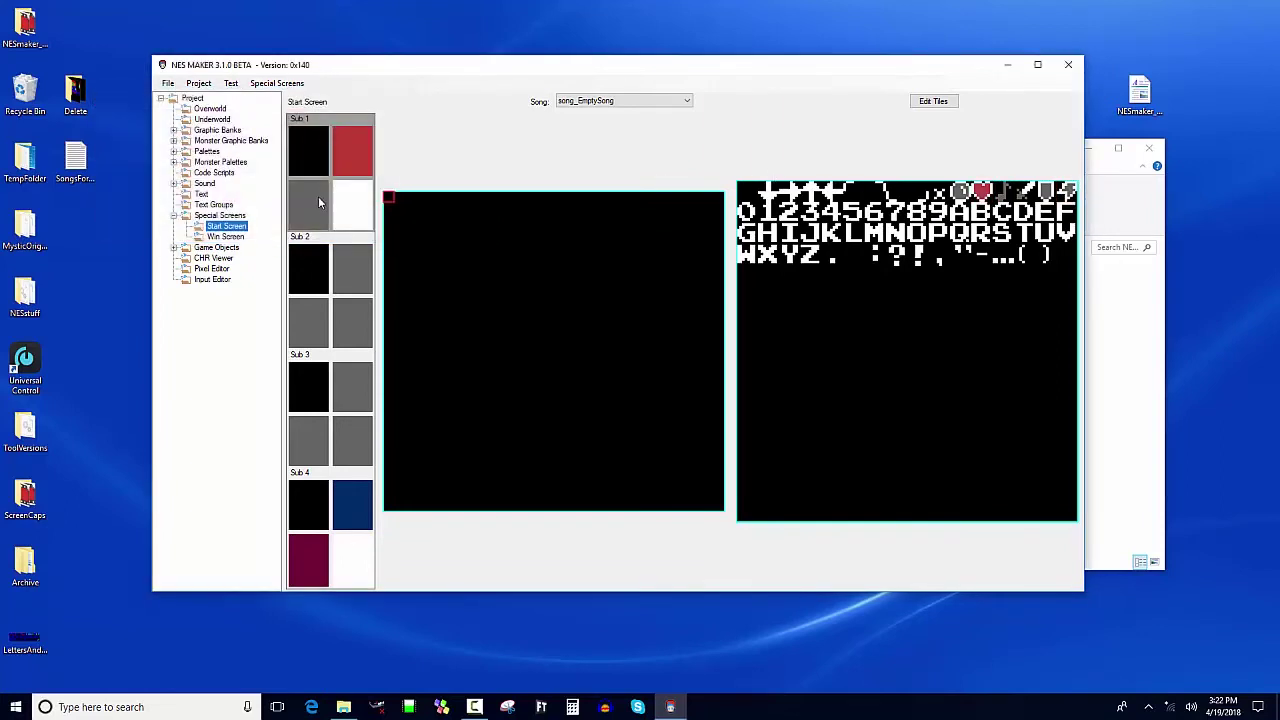
left_click(318, 203)
left_click(200, 180)
- Set Sub 2's colours to dark red, dark blue and light grey
left_click(360, 329)
left_click(150, 199)
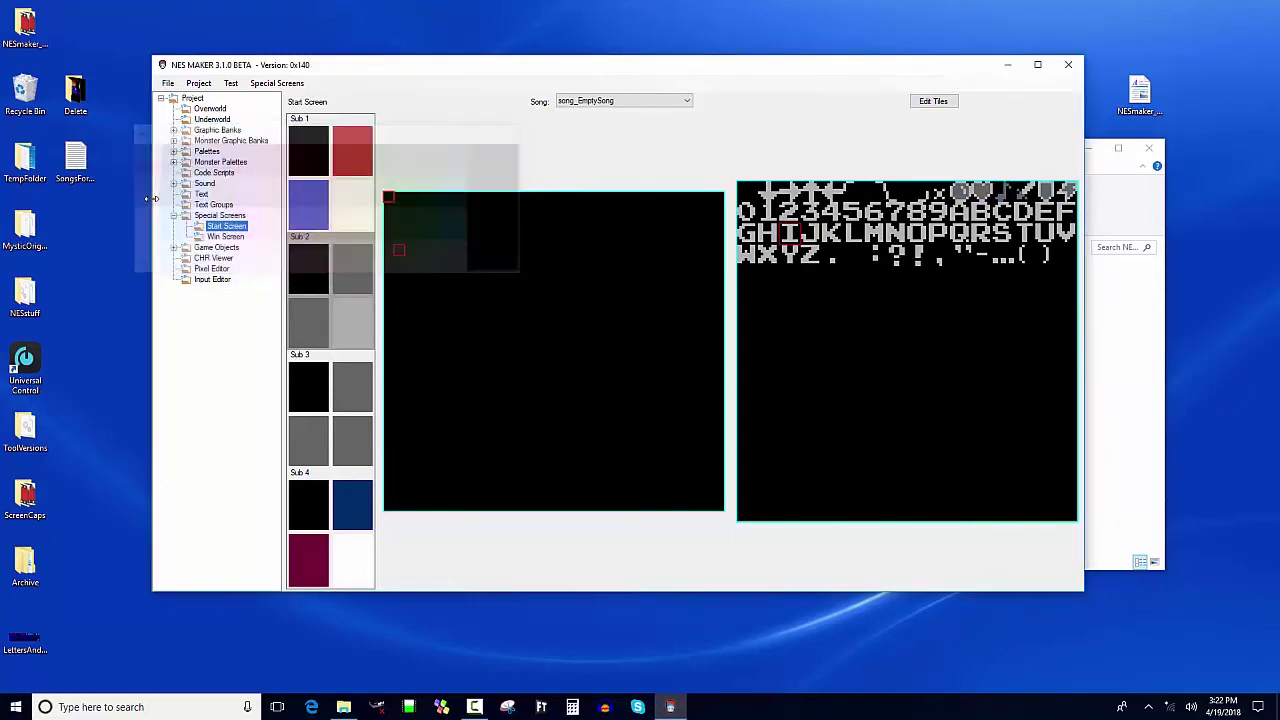
left_click(364, 263)
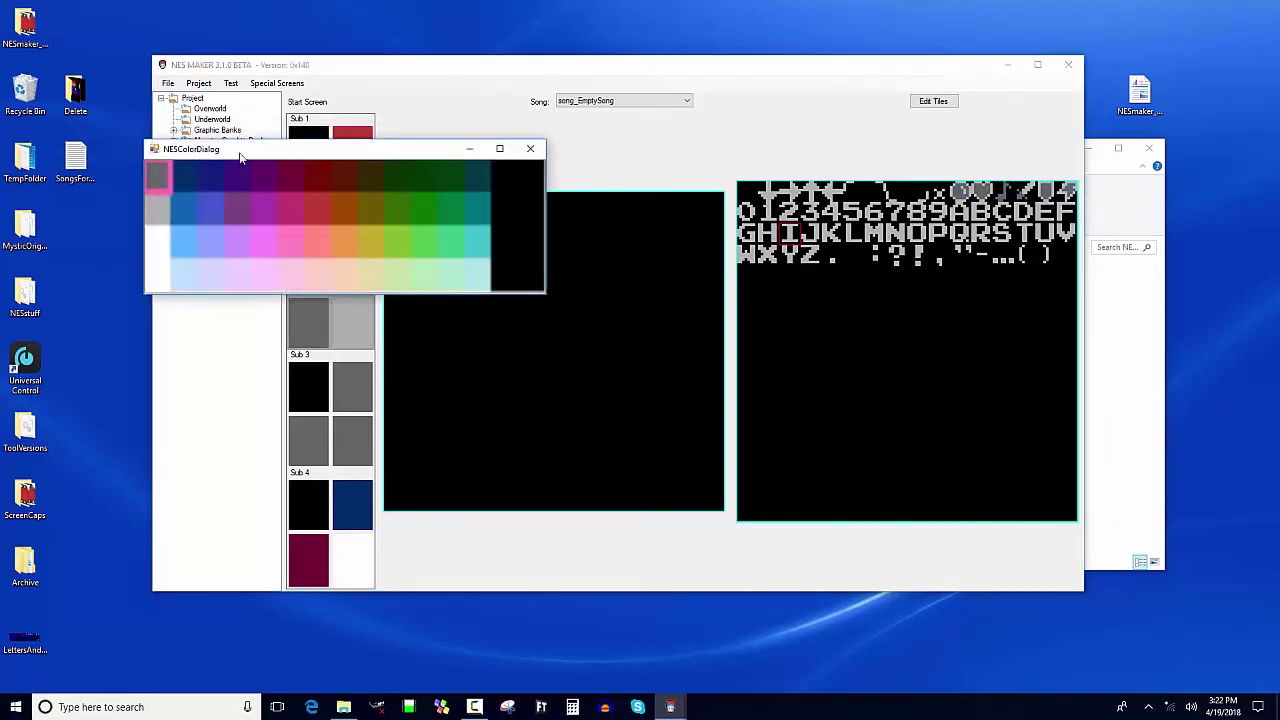
left_click(324, 181)
left_click(314, 305)
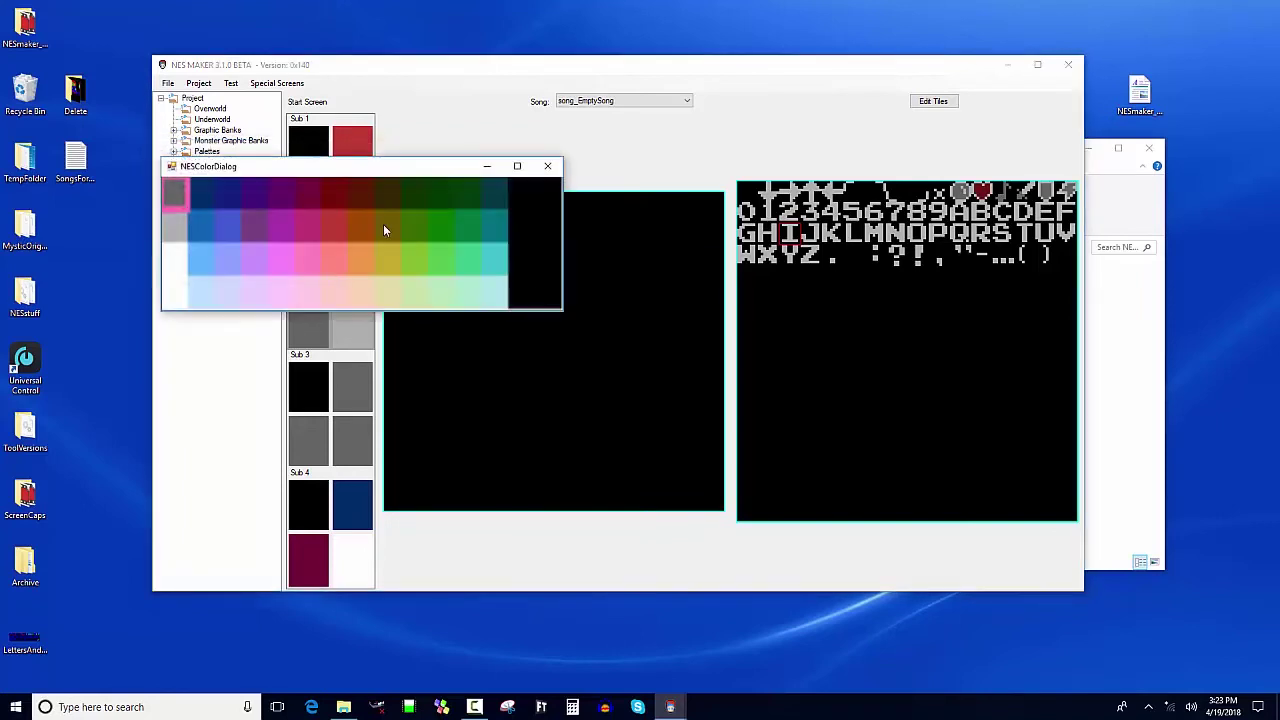
left_click(215, 198)
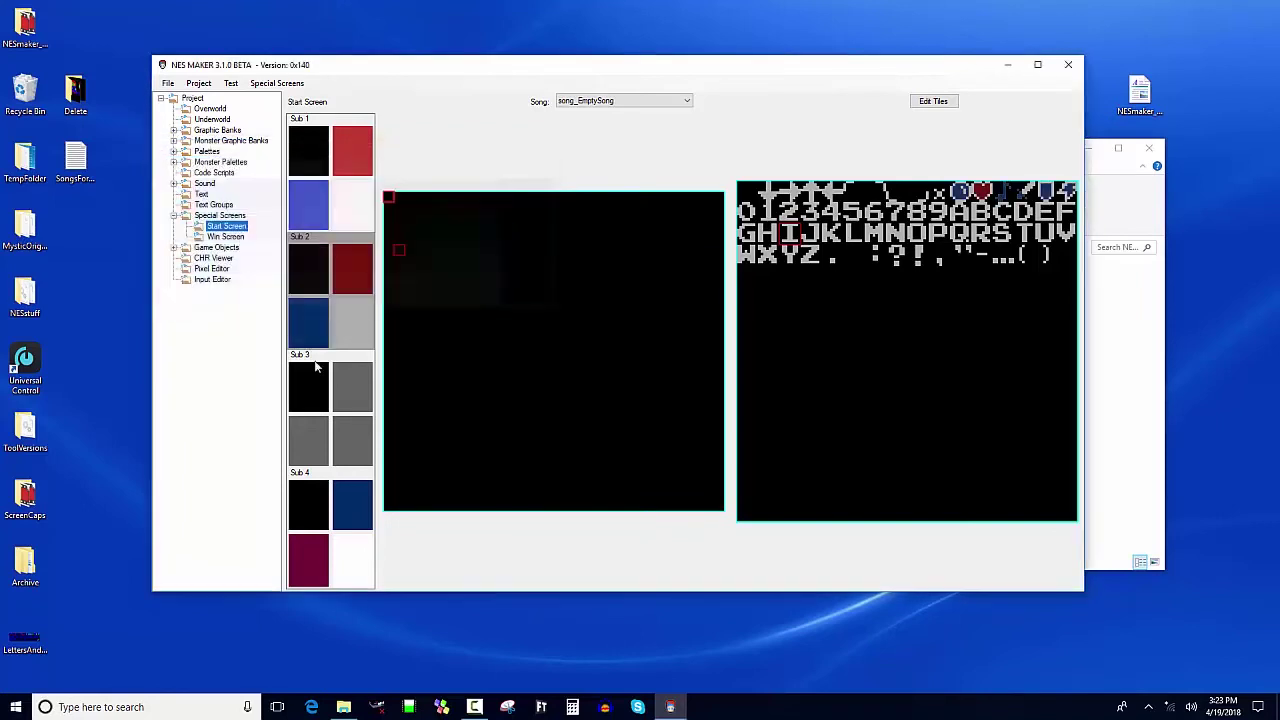
- Set Sub 3's colours to light green, purple and red
left_click(357, 432)
left_click(196, 98)
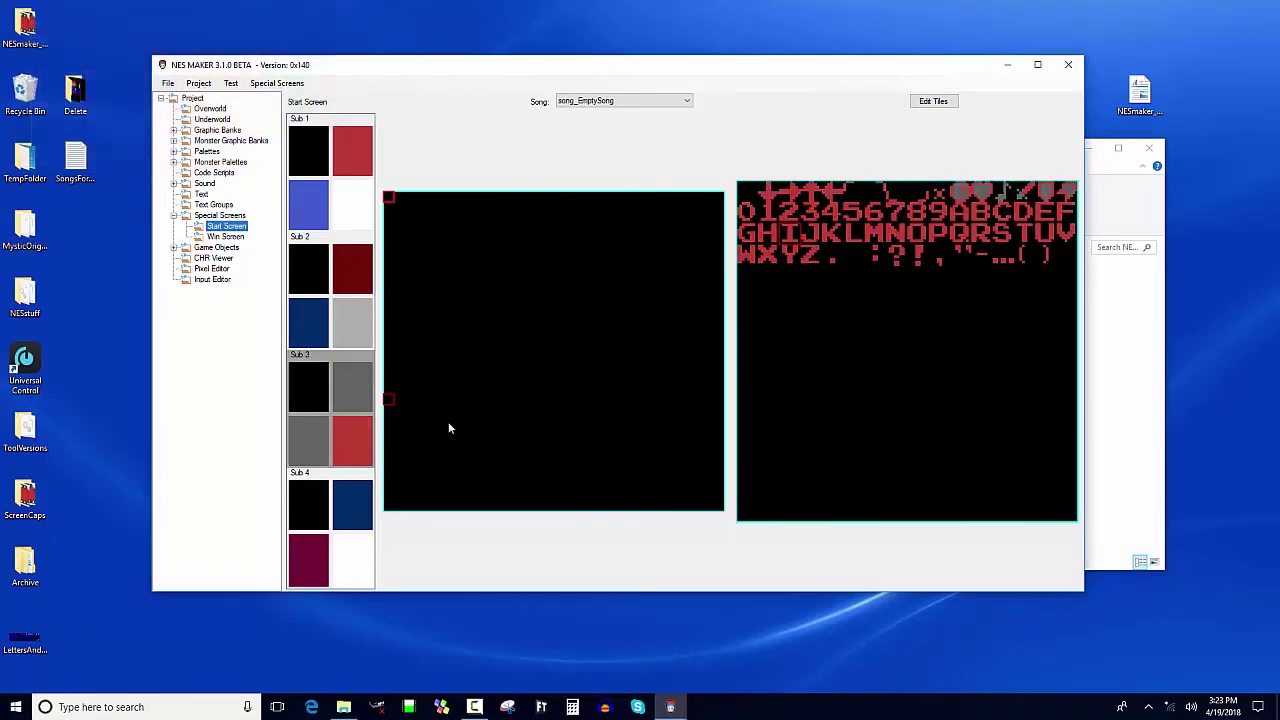
left_click(356, 377)
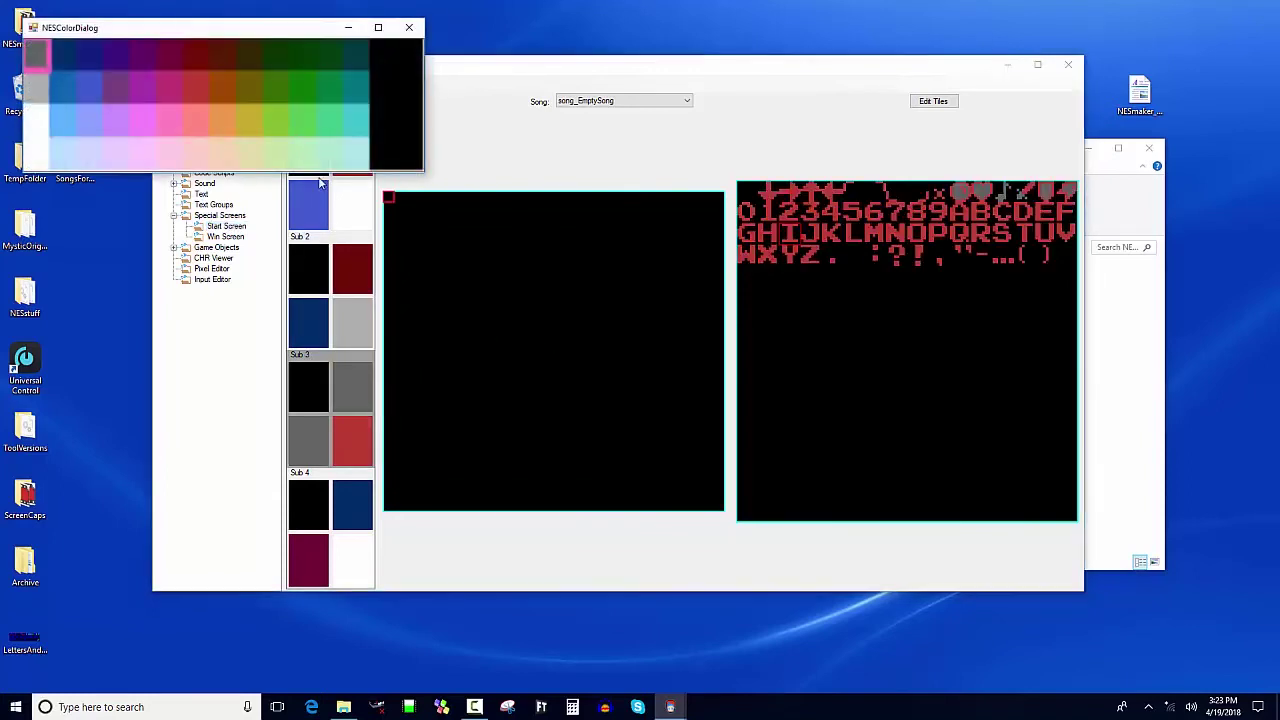
left_click(306, 126)
left_click(318, 436)
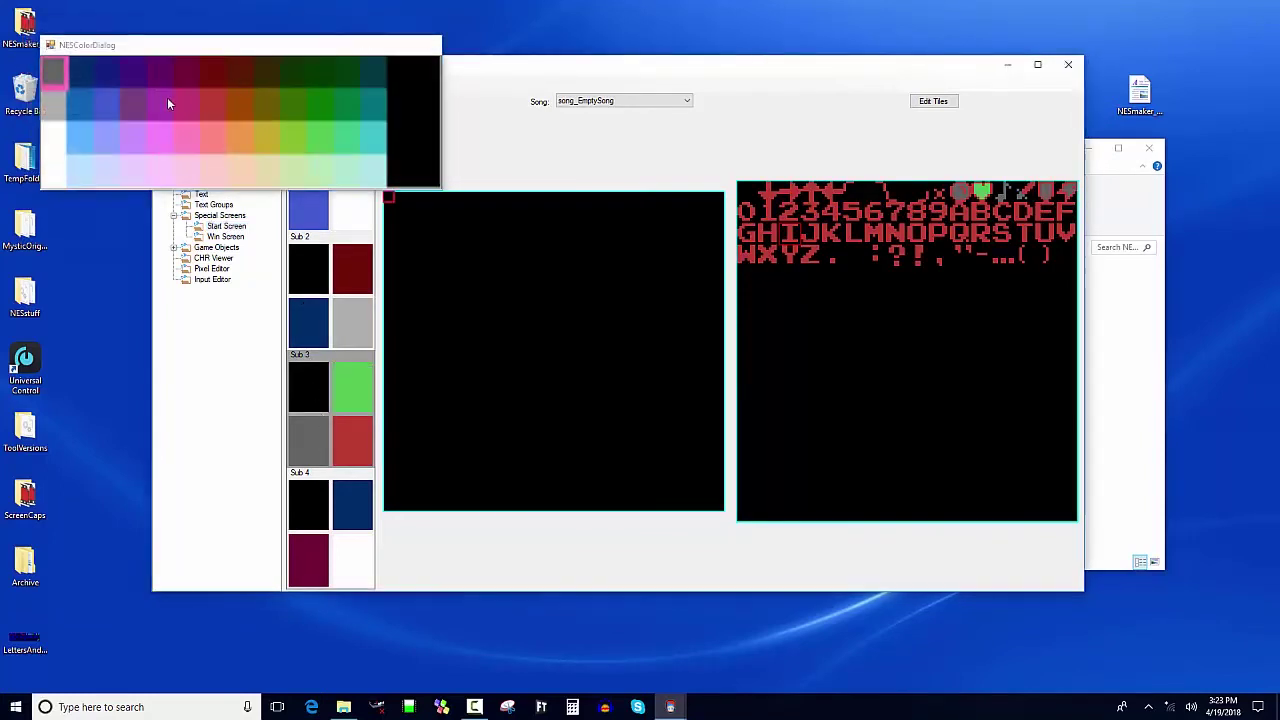
left_click(167, 97)
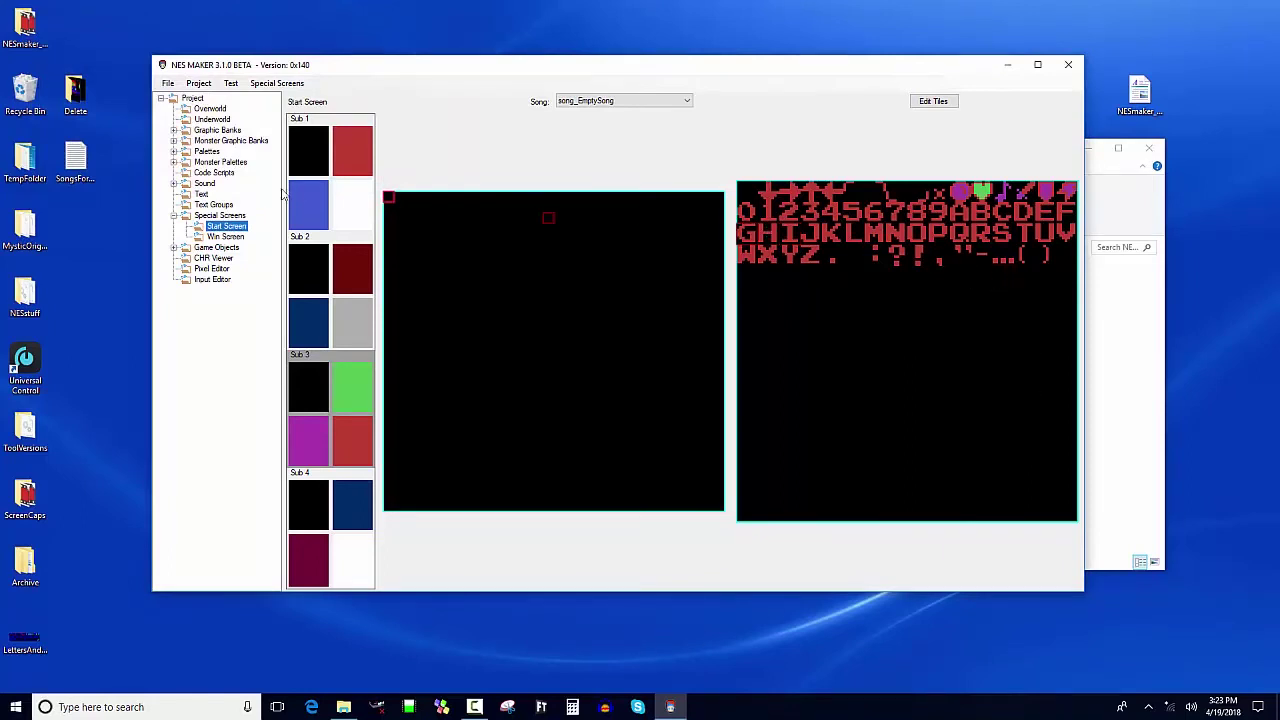
- Draw with the Sub 1 palette, choose the H tile and mark its spot on the canvas
left_click(313, 155)
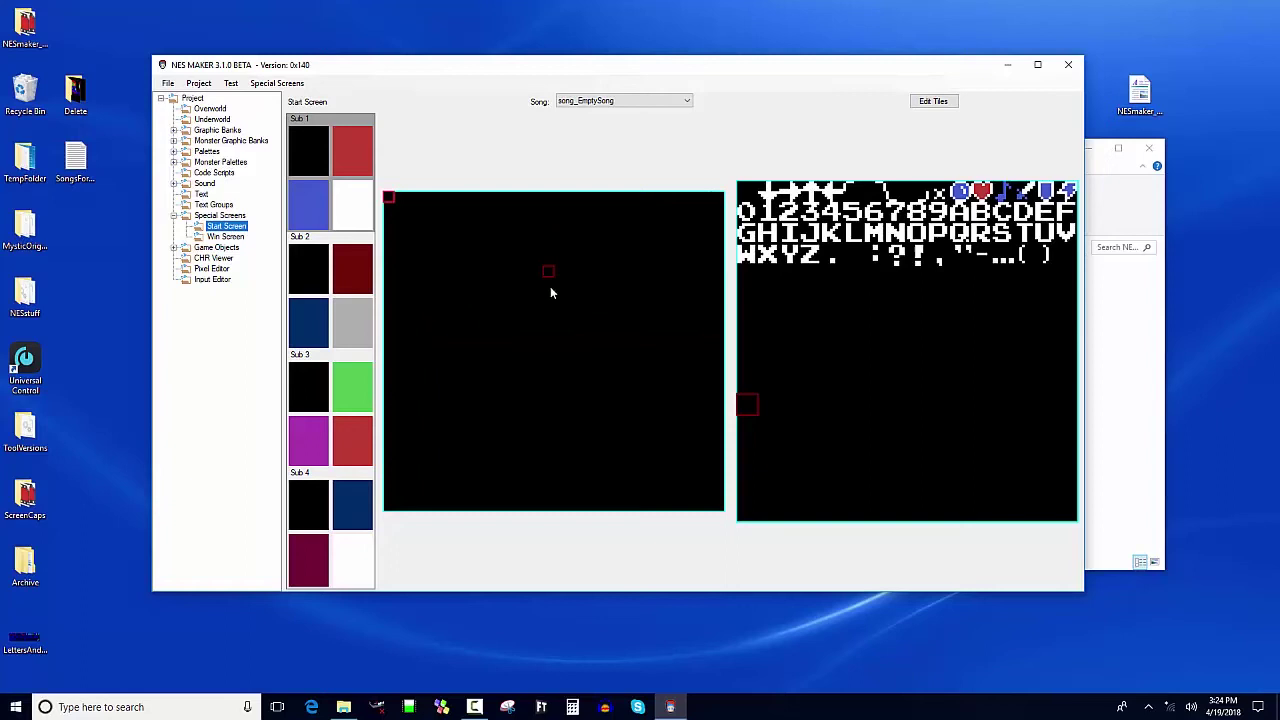
left_click(812, 212)
left_click(493, 282)
left_click(932, 259)
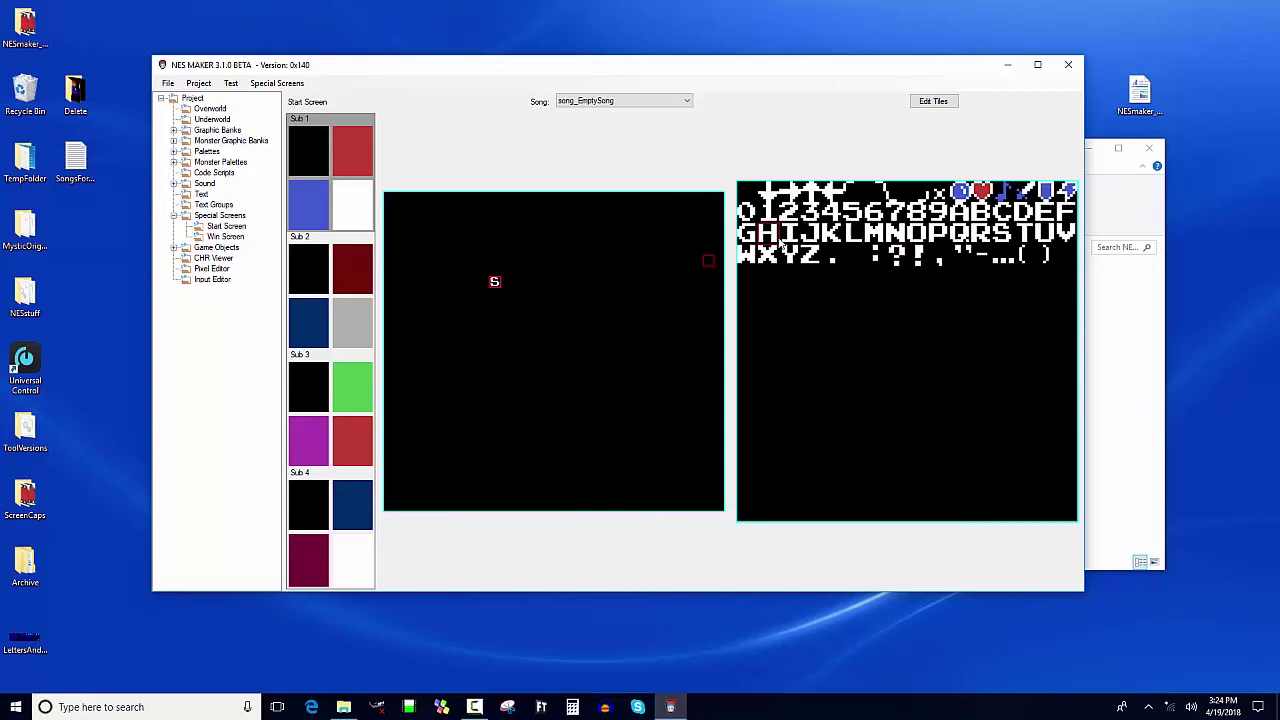
- Spell HELLO WORLD! in letter tiles on the Start Screen, then reselect the Sub 2 palette
left_click(773, 242)
left_click(1022, 212)
left_click(853, 235)
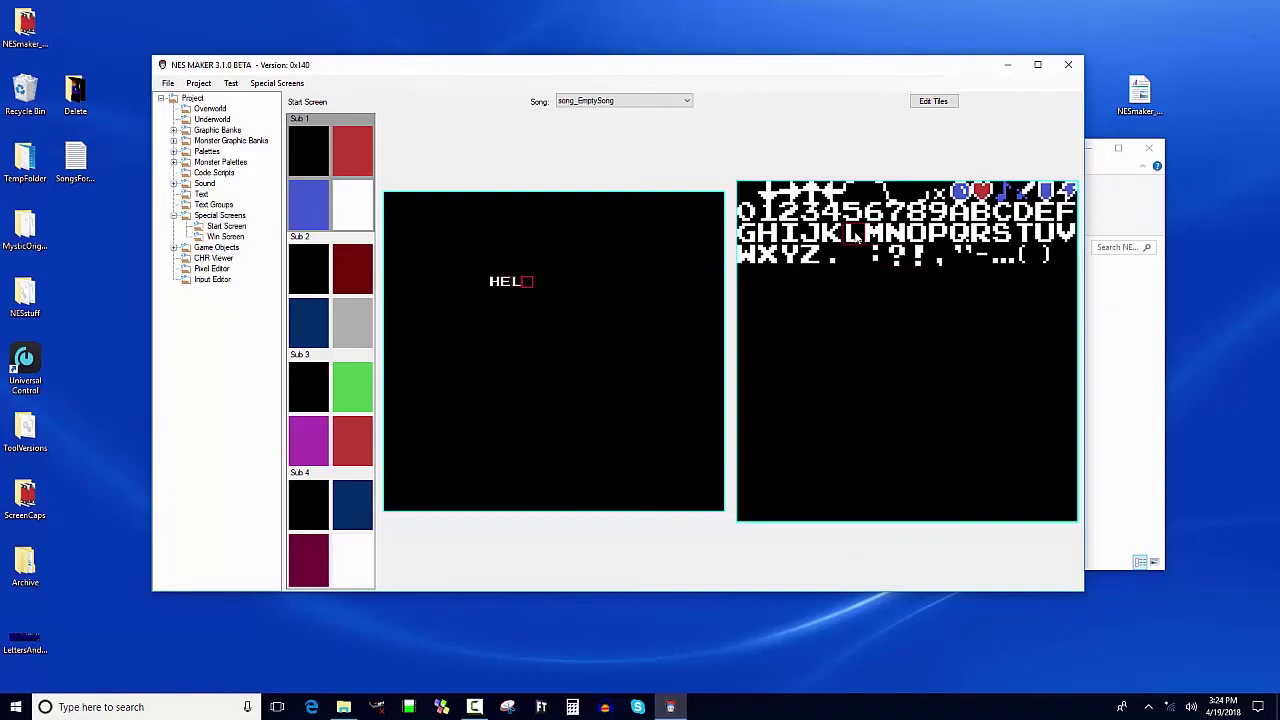
left_click(870, 236)
key("space")
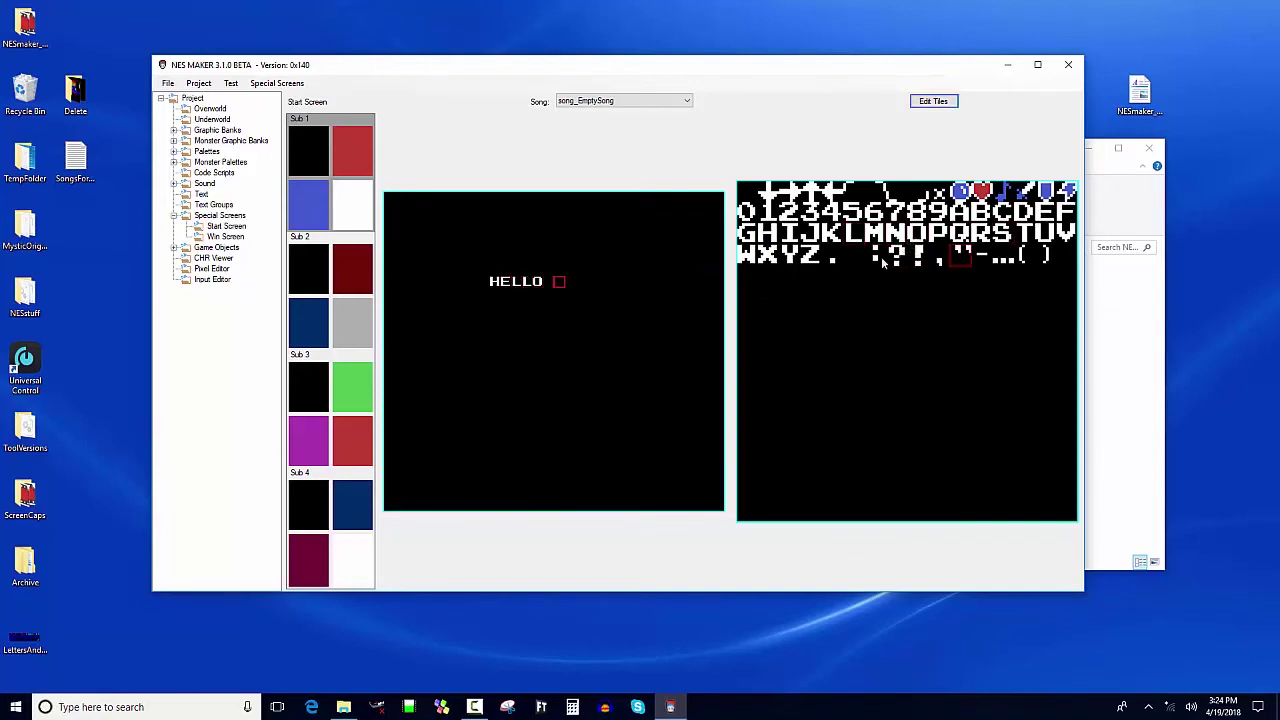
left_click(750, 255)
left_click(916, 236)
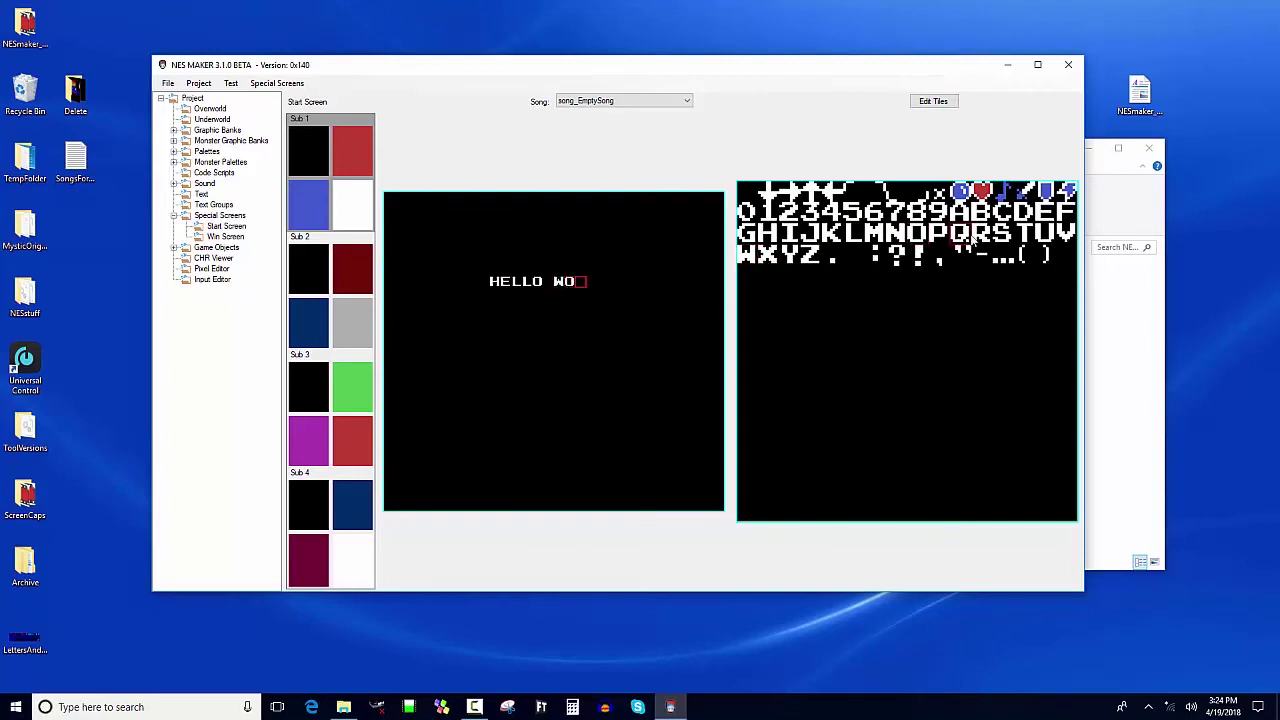
left_click(980, 236)
left_click(848, 236)
left_click(1024, 212)
left_click(900, 265)
left_click(310, 360)
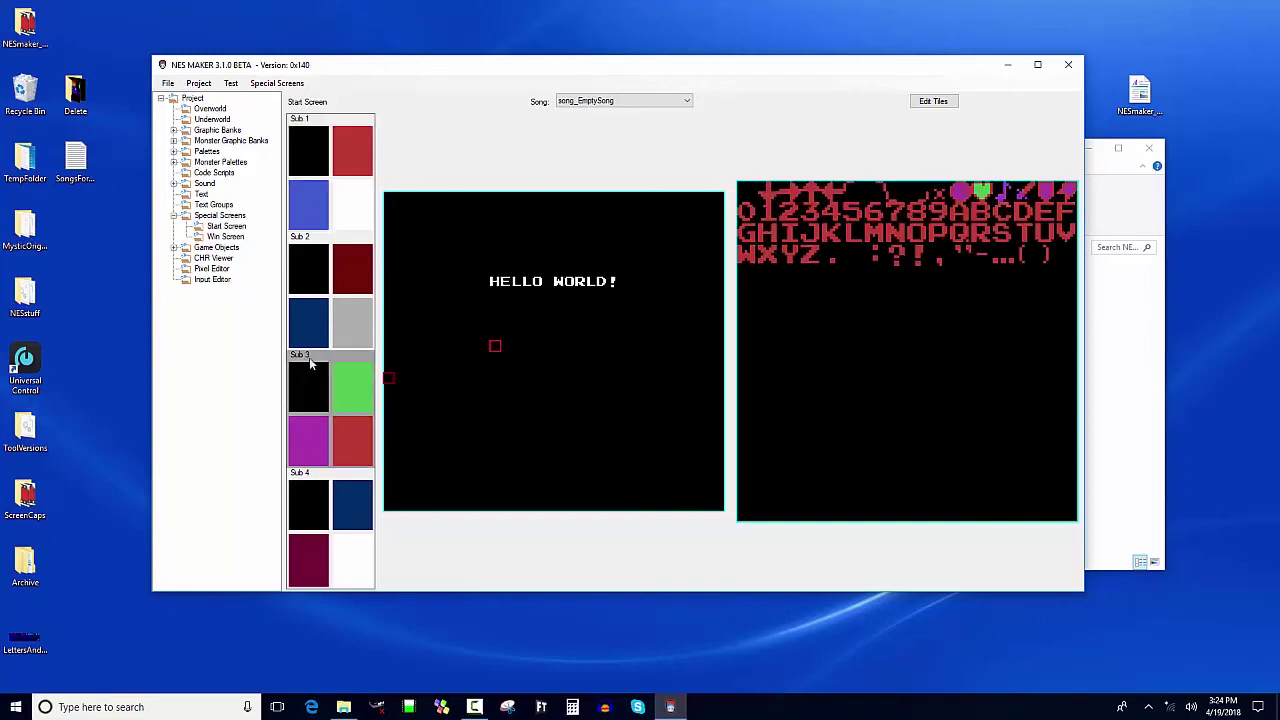
left_click(313, 291)
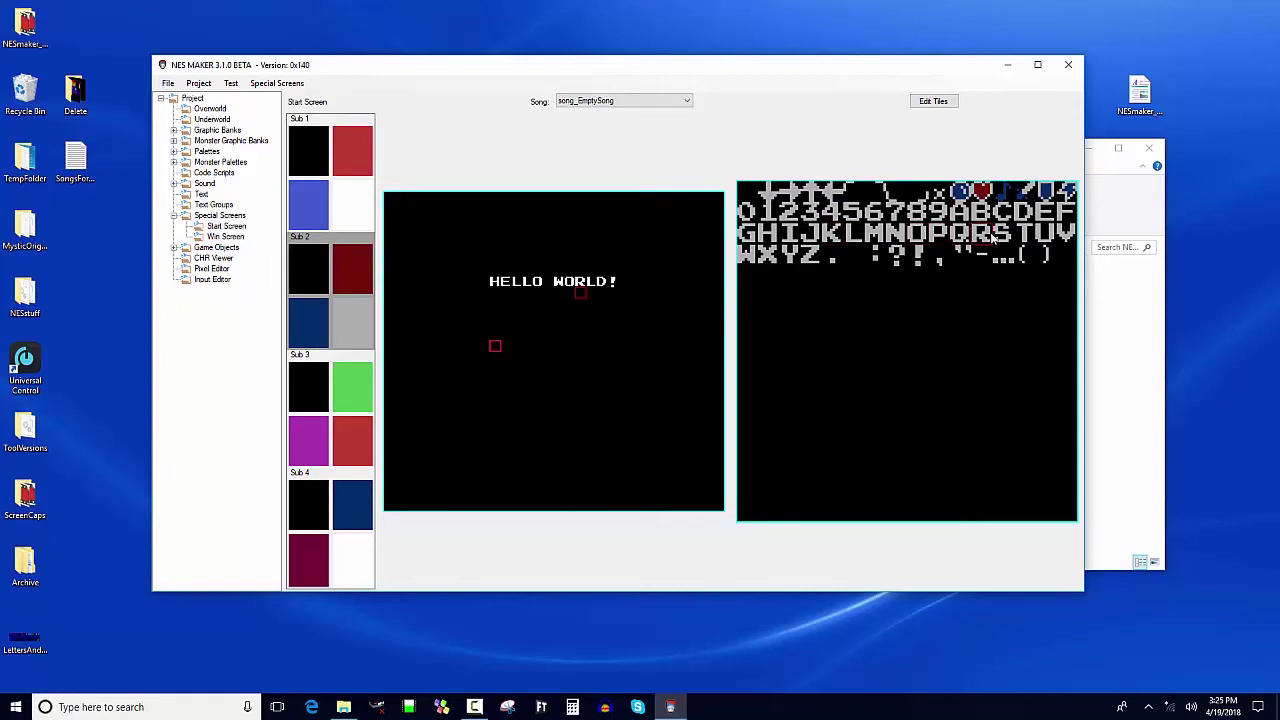
- Spell PRESS START in letter tiles below HELLO WORLD!
left_click(940, 235)
left_click(980, 238)
left_click(1045, 211)
left_click(1001, 235)
key("Right")
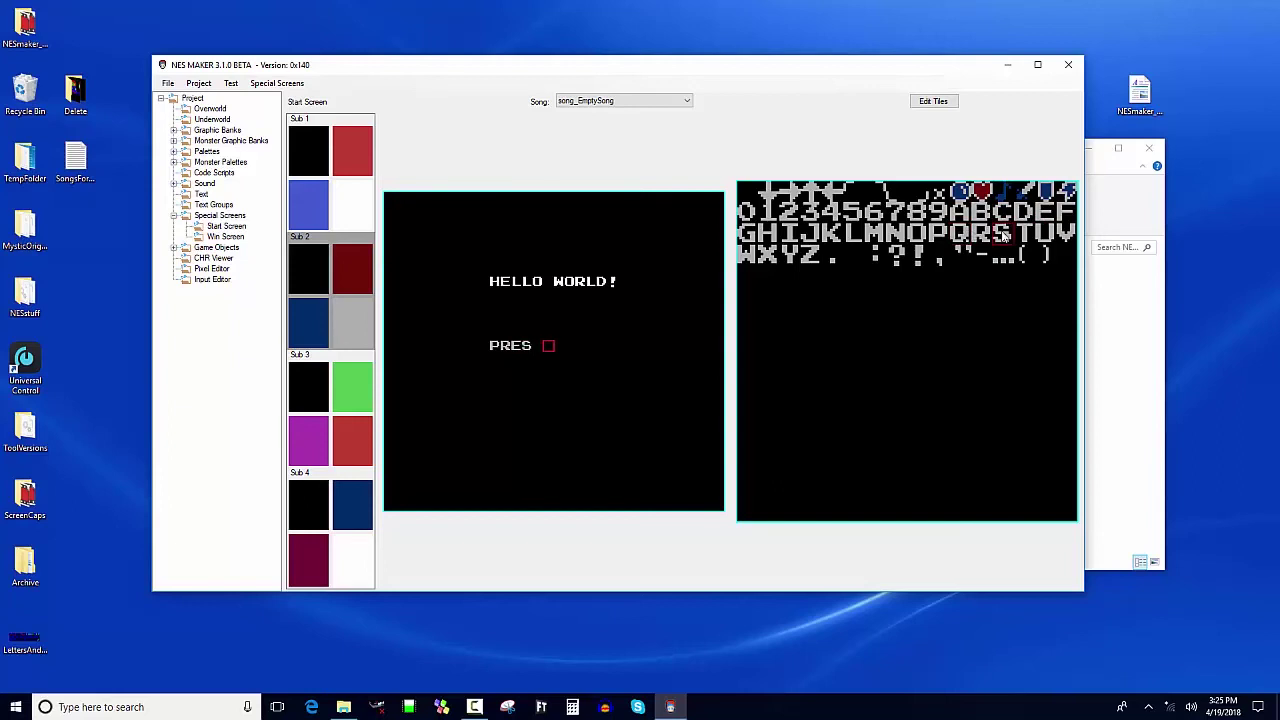
left_click(1003, 235)
key("Right")
left_click(1004, 235)
left_click(1025, 235)
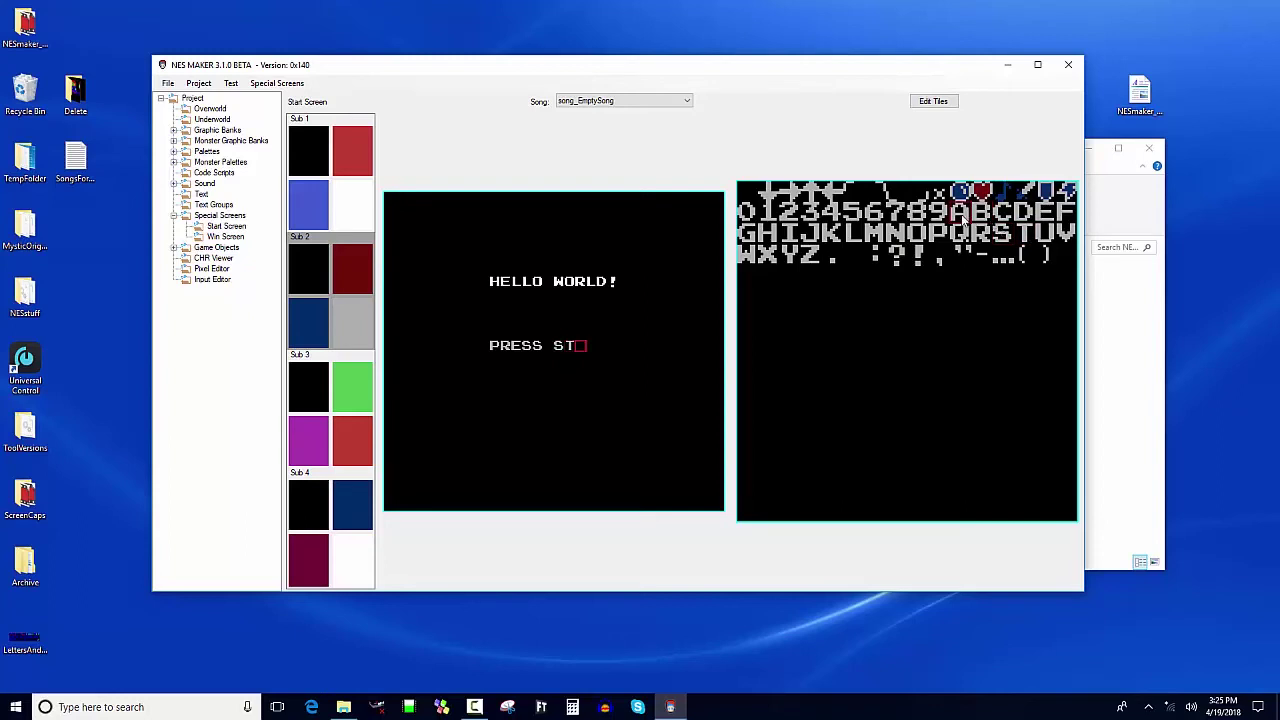
left_click(960, 212)
left_click(994, 236)
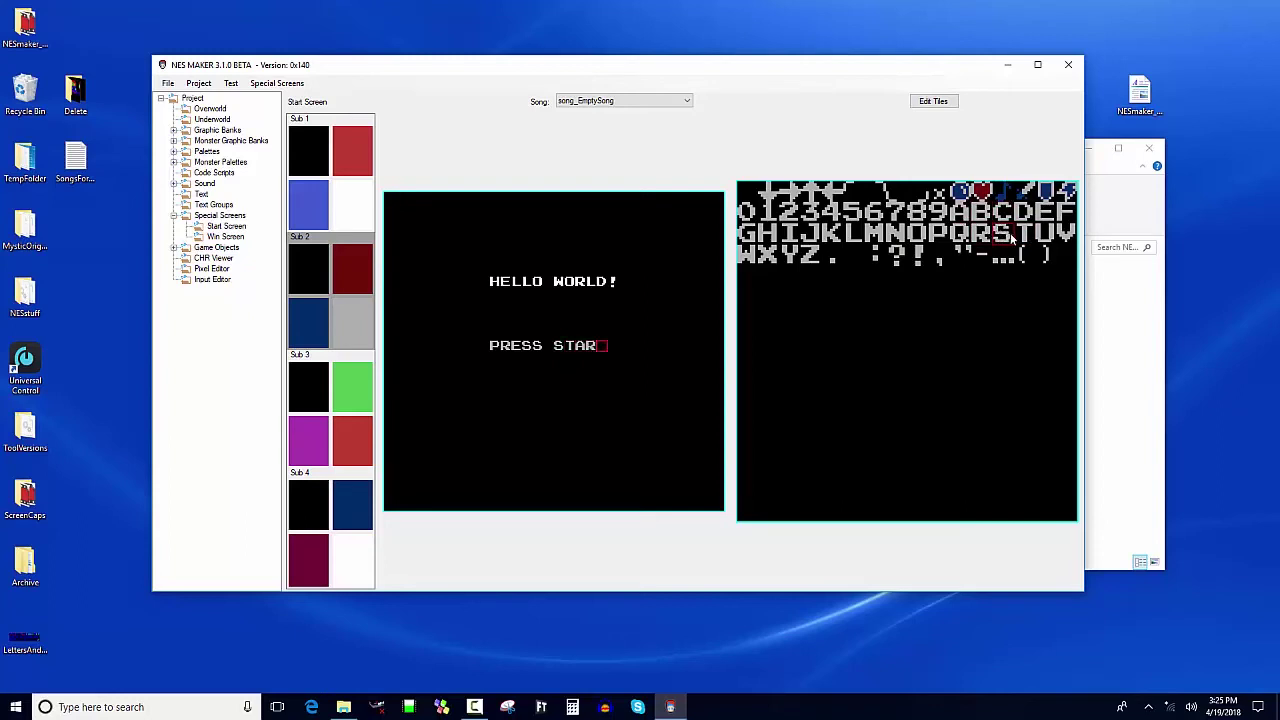
left_click(1024, 236)
- Add a row of nine purple Sub 3 music notes below PRESS START, keeping song_EmptySong
left_click(768, 383)
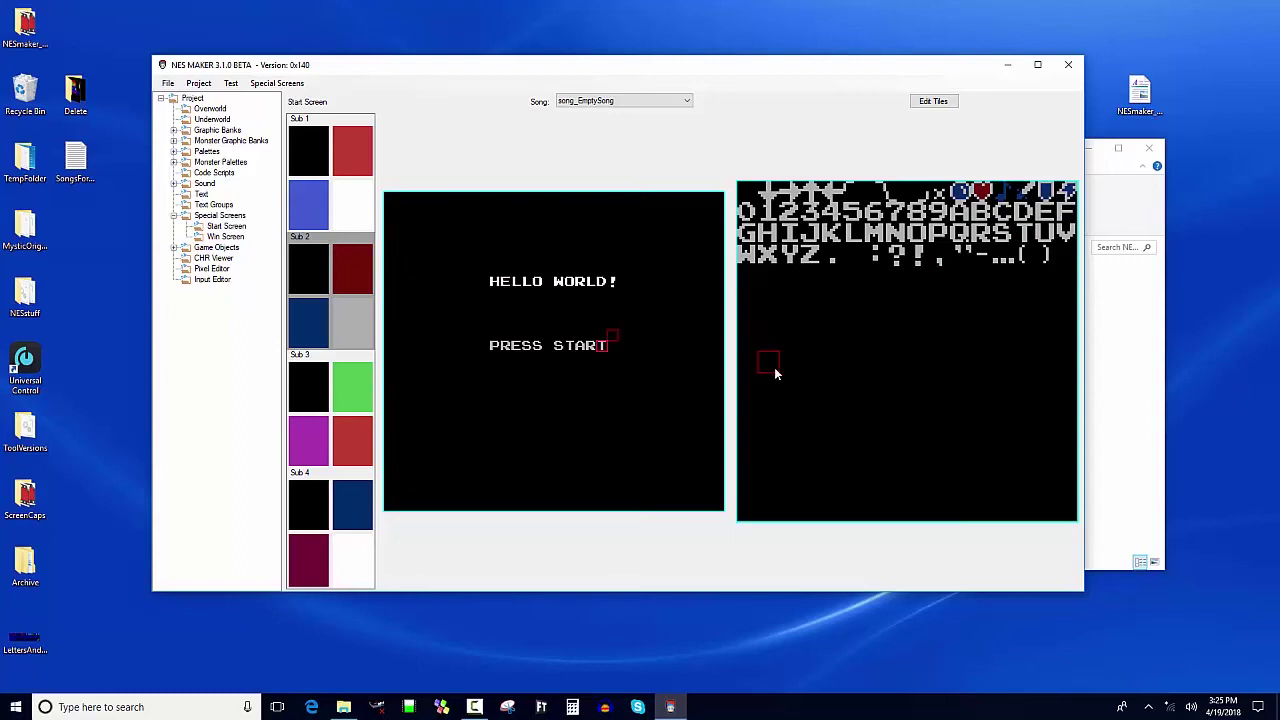
left_click(494, 399)
left_click(320, 383)
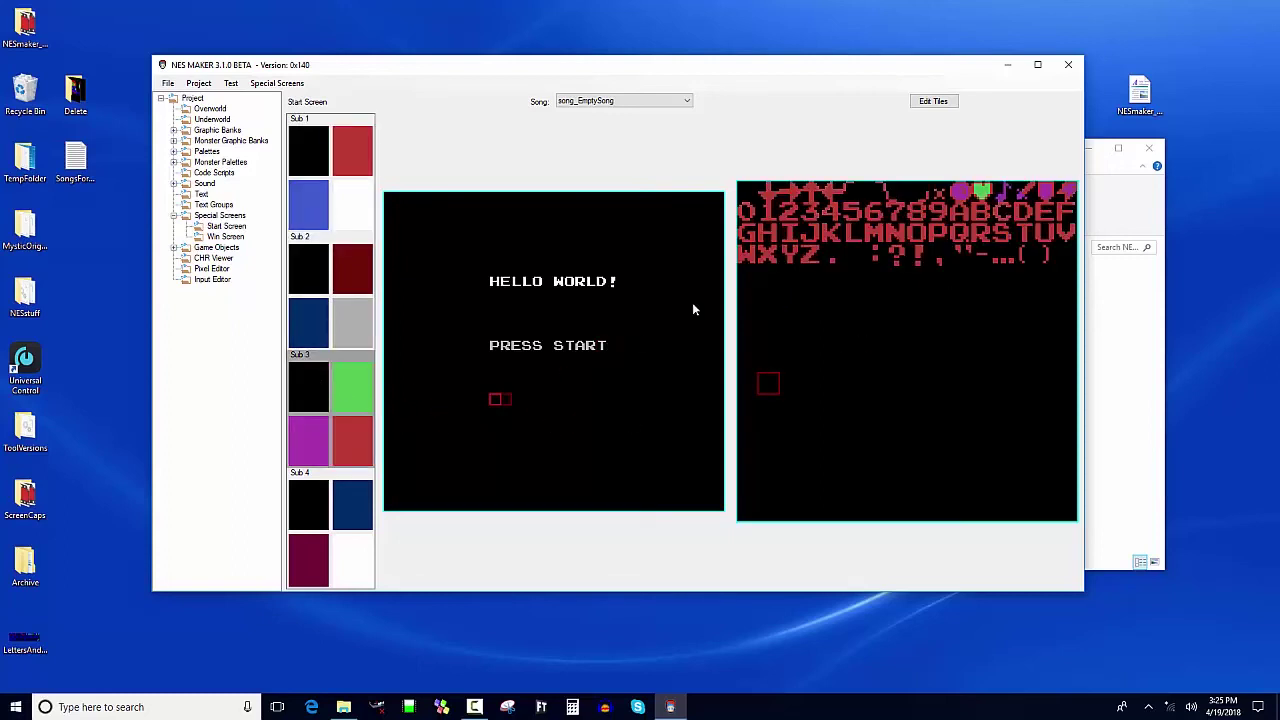
left_click(980, 188)
left_click(1005, 200)
left_click(1005, 200)
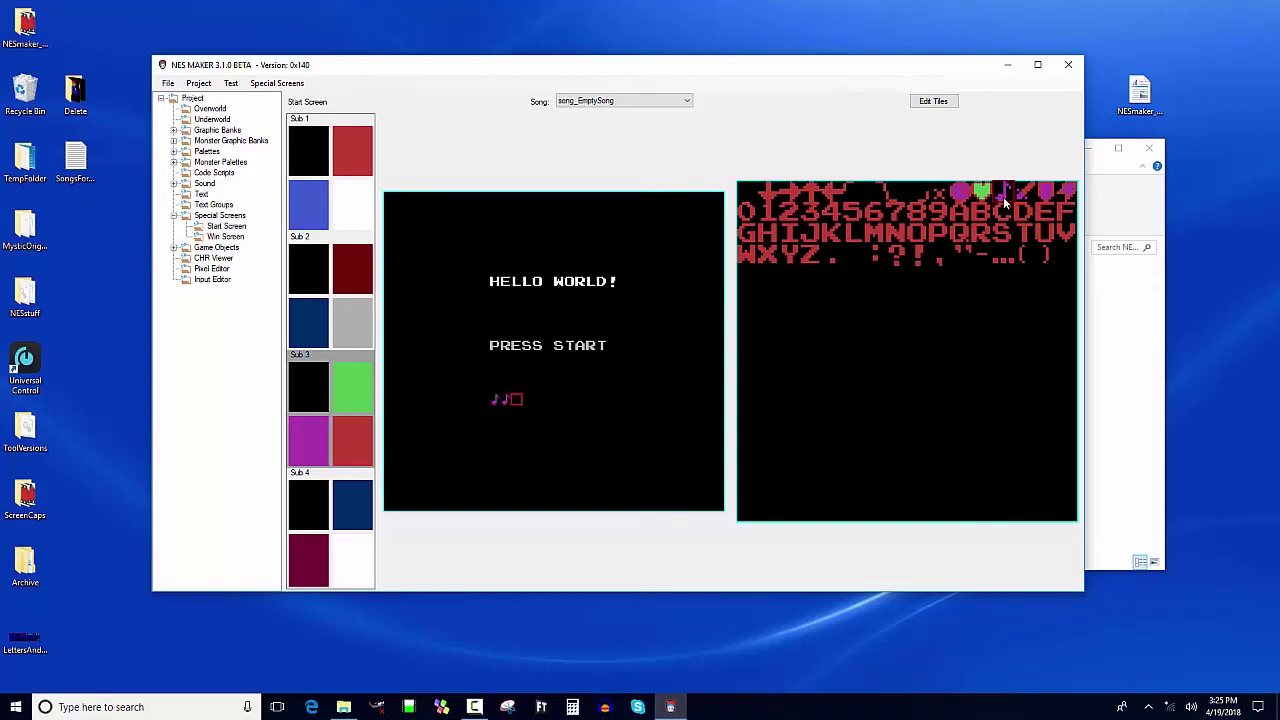
left_click(1005, 200)
left_click(1005, 200)
left_click(1005, 200)
left_click(1005, 200)
left_click(1005, 200)
left_click(1005, 200)
left_click(1005, 200)
left_click(1005, 200)
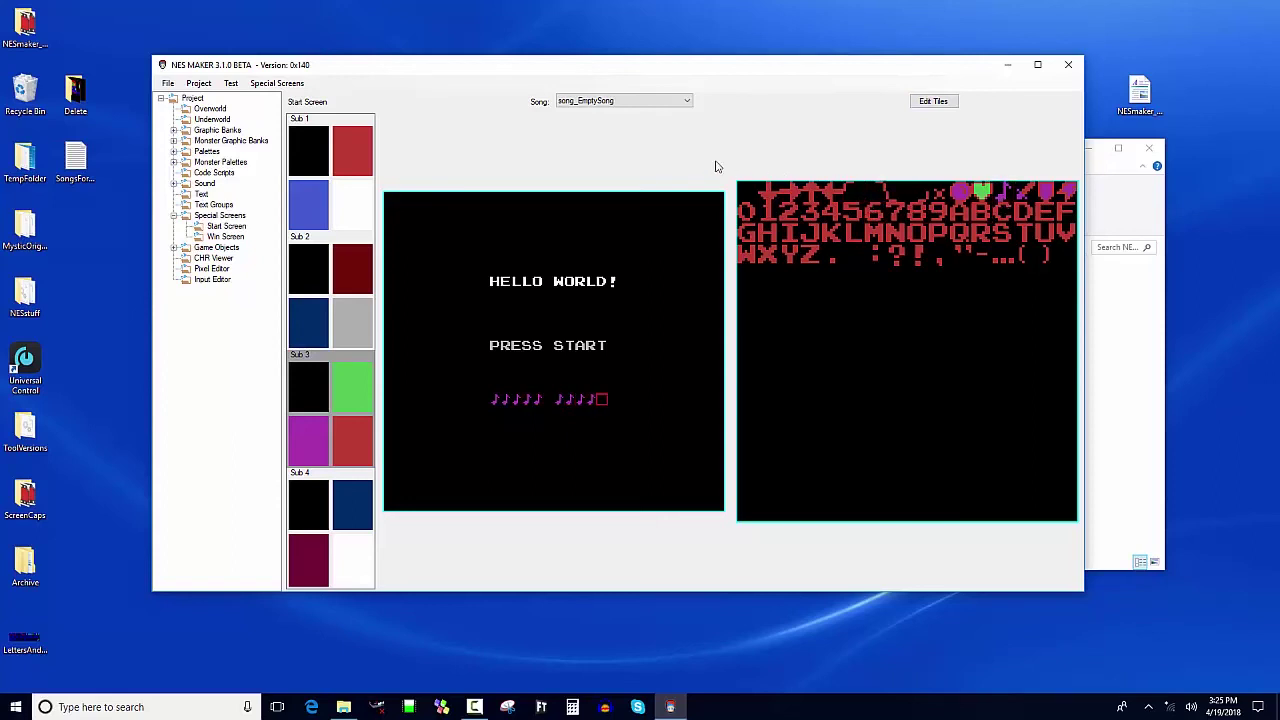
left_click(668, 102)
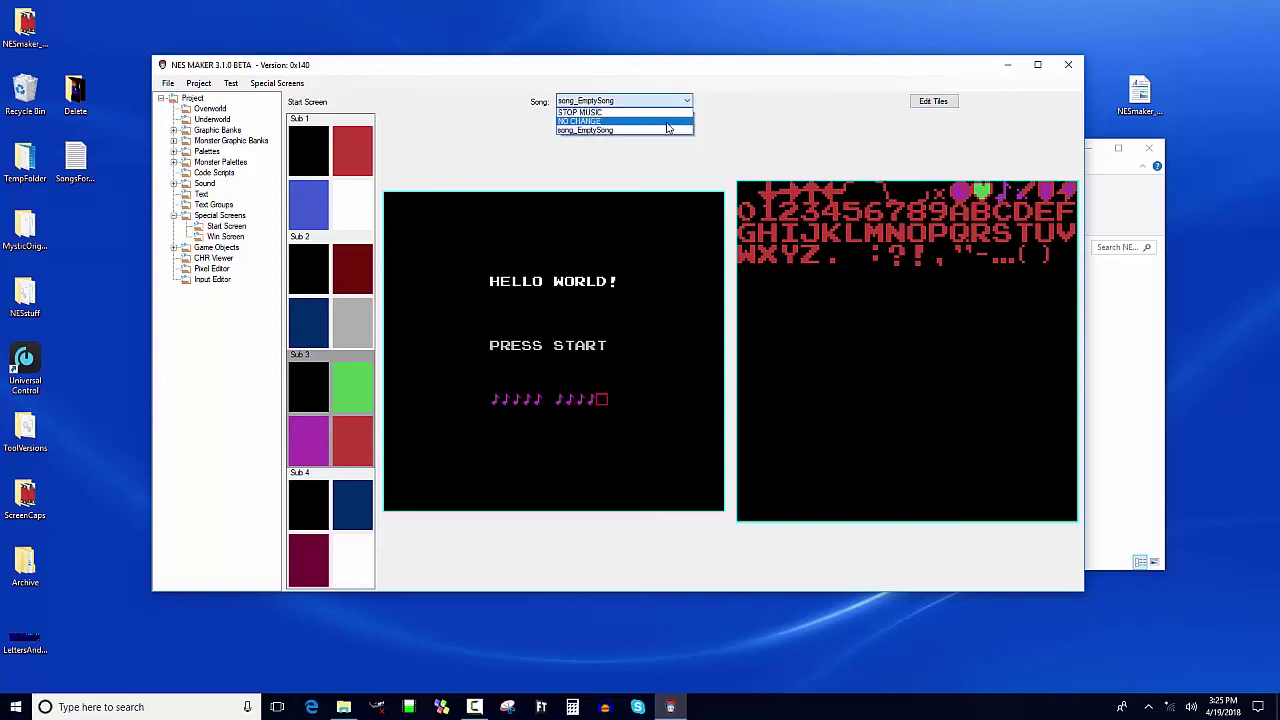
left_click(659, 131)
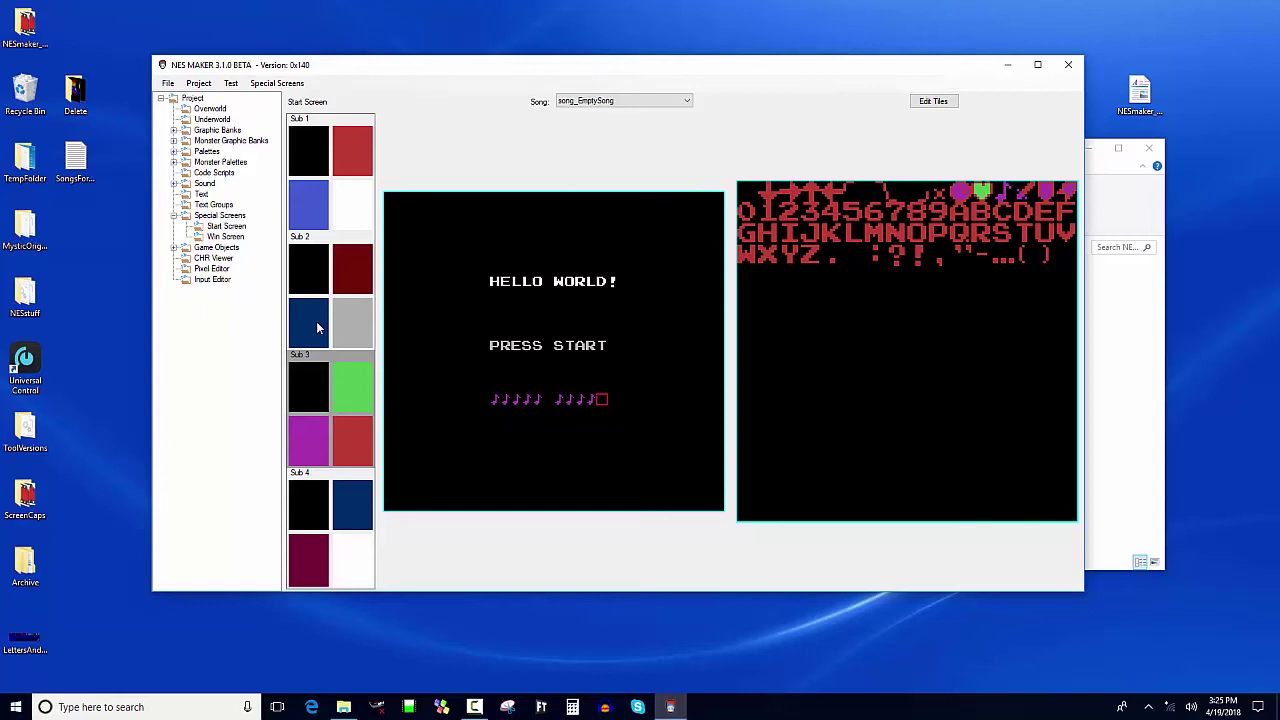
- Open the Win Screen and set its Sub 1 palette to black, yellow, pink and blue
left_click(225, 237)
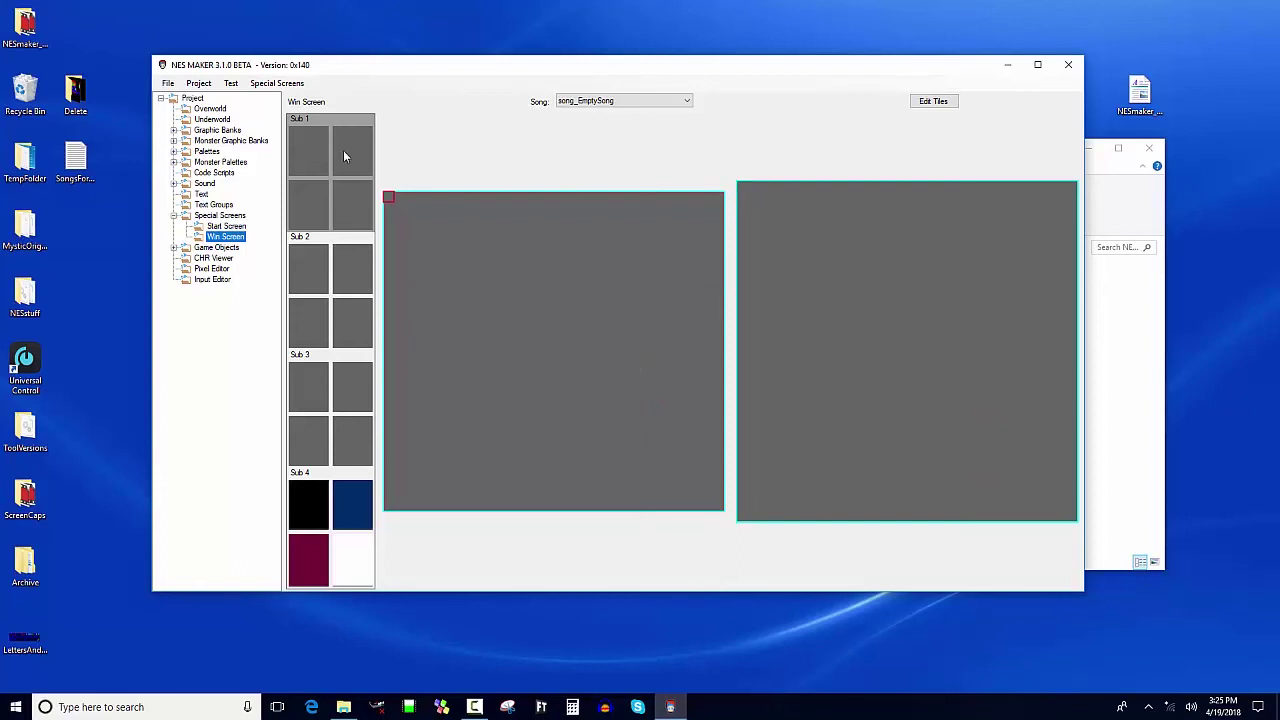
left_click(305, 156)
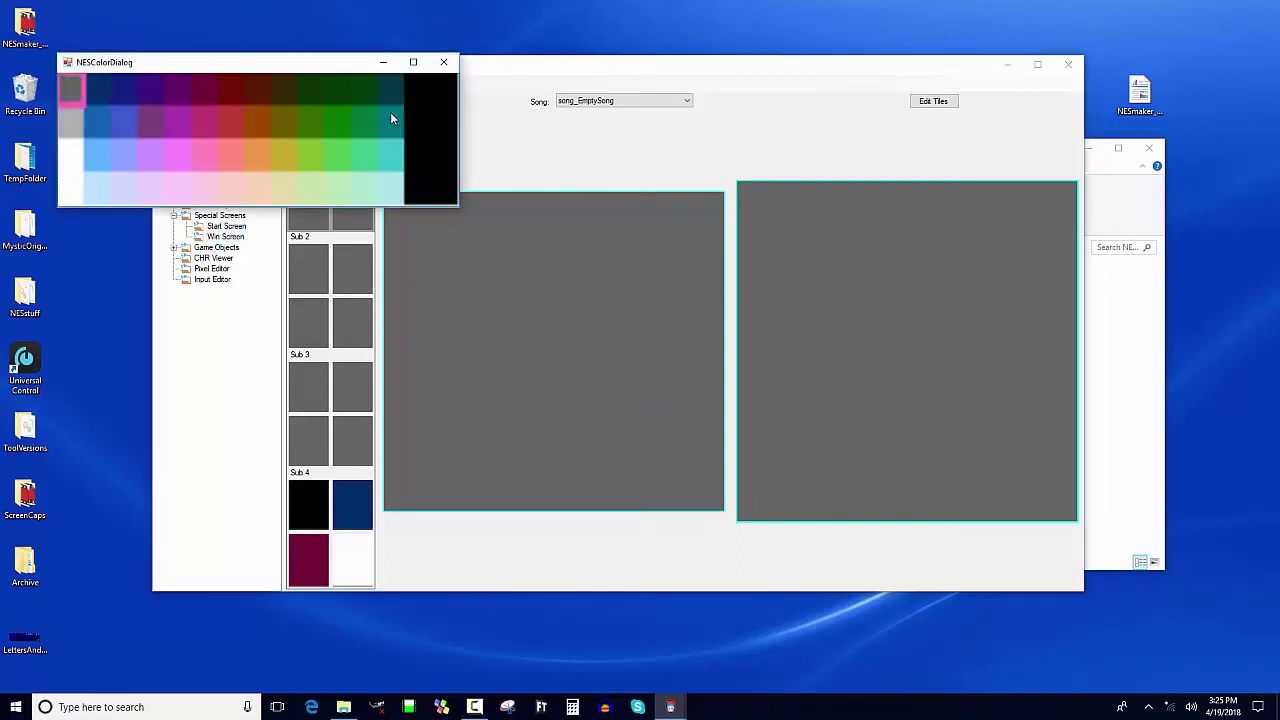
left_click(443, 90)
left_click(358, 188)
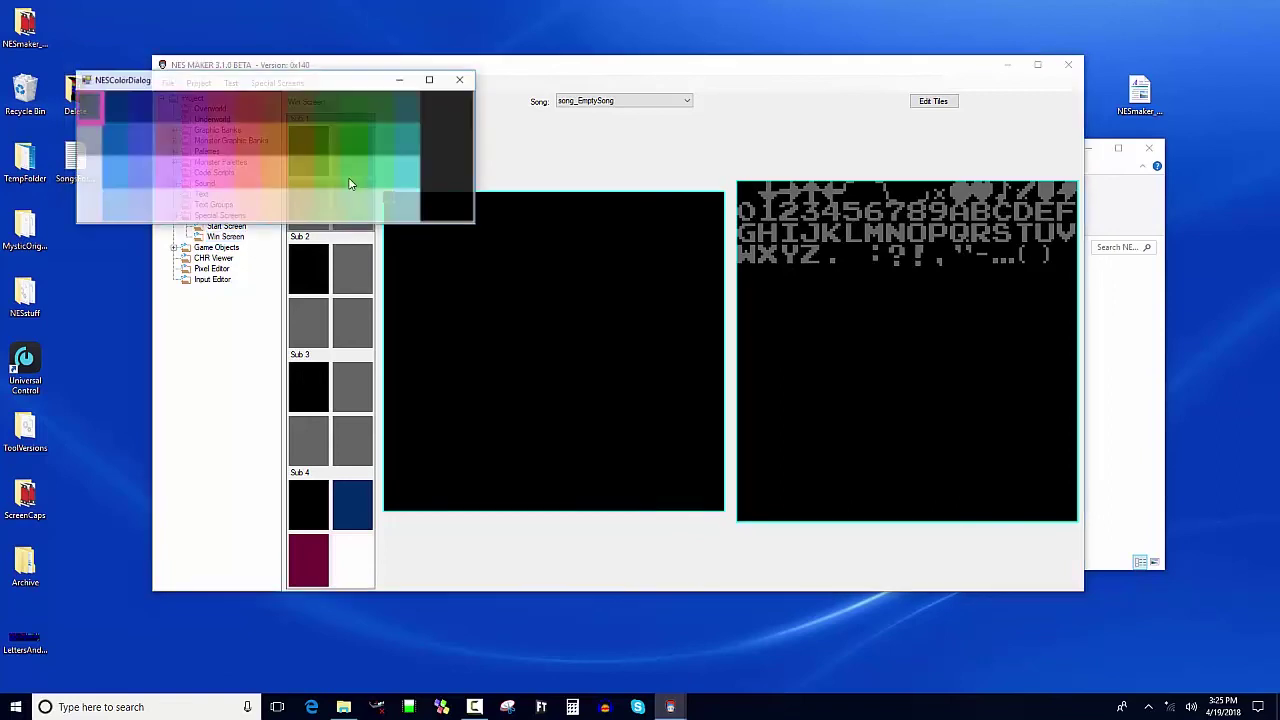
left_click(298, 177)
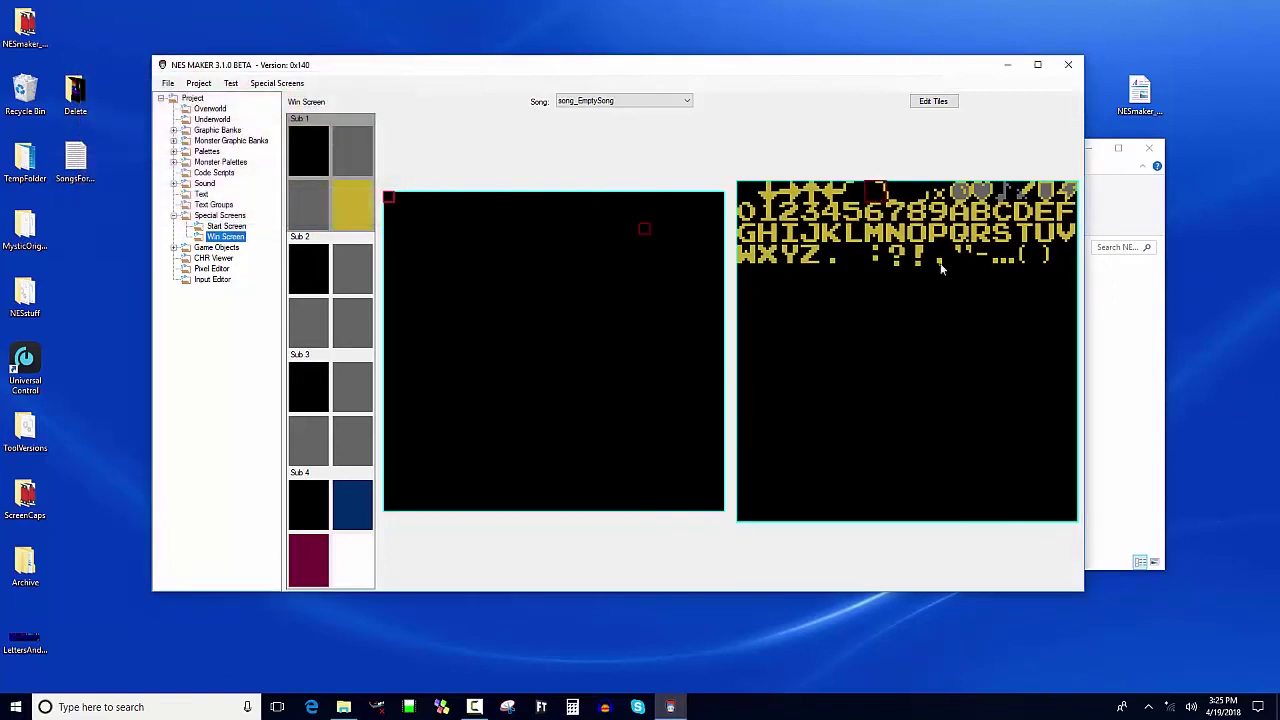
left_click(348, 160)
left_click(245, 165)
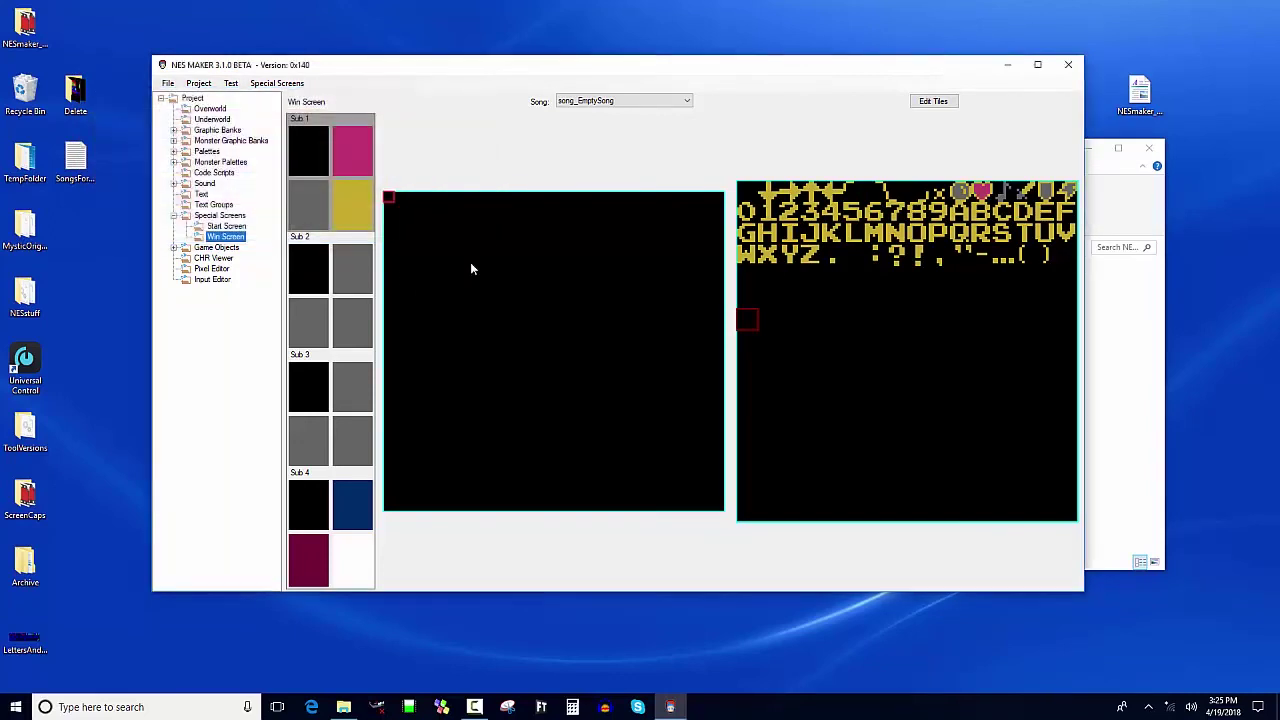
left_click(421, 271)
left_click(309, 205)
left_click(176, 187)
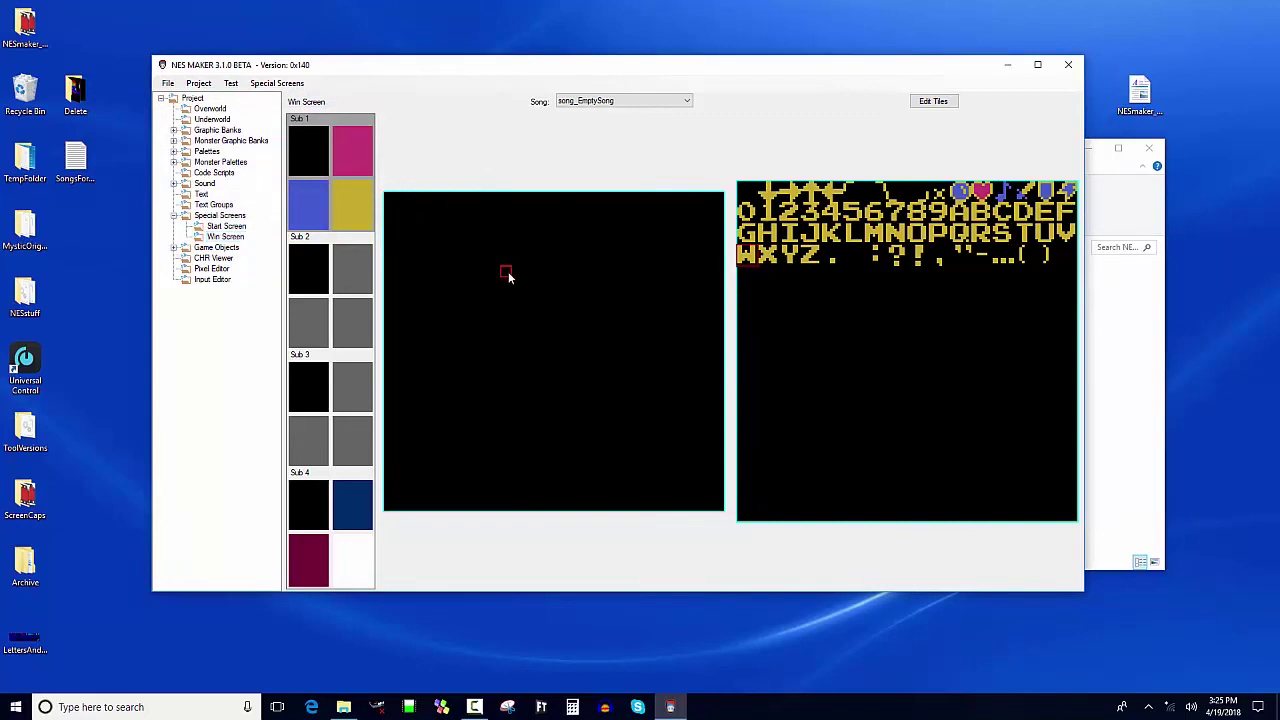
- Spell YOU WIN! in yellow letter tiles on the Win Screen
left_click(508, 271)
left_click(796, 259)
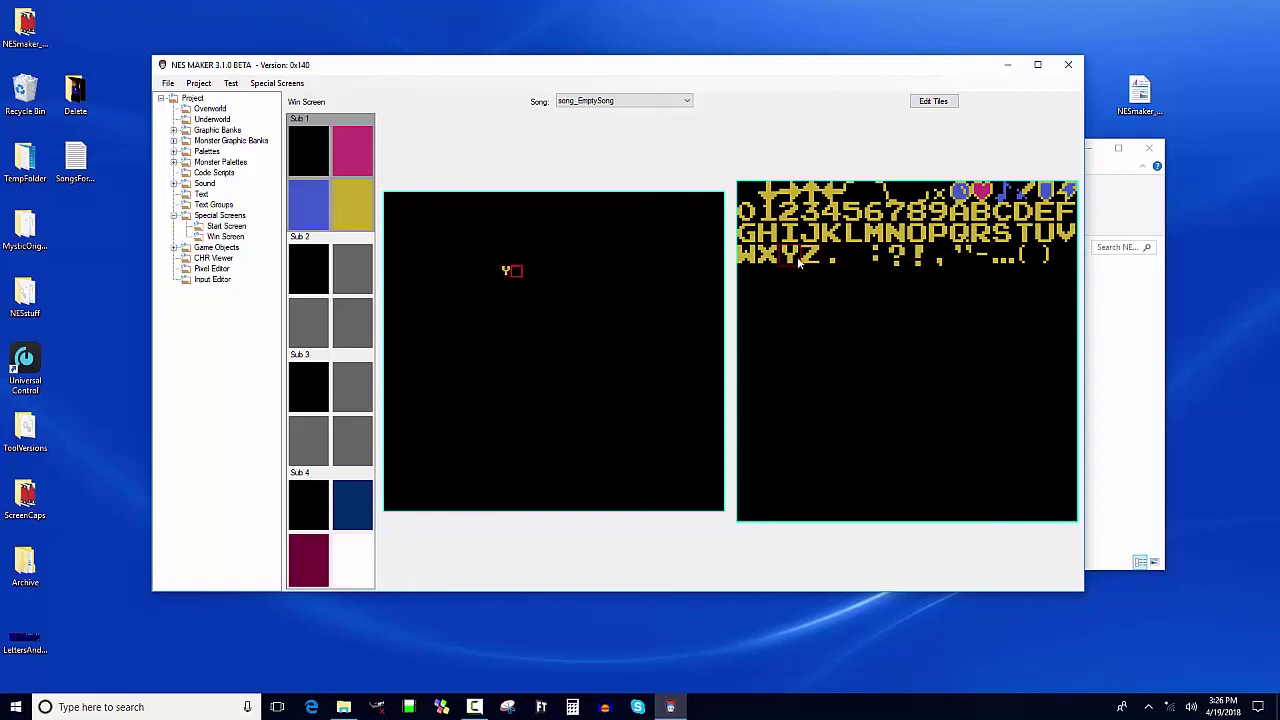
left_click(923, 243)
left_click(1046, 232)
left_click(852, 254)
left_click(747, 253)
left_click(792, 234)
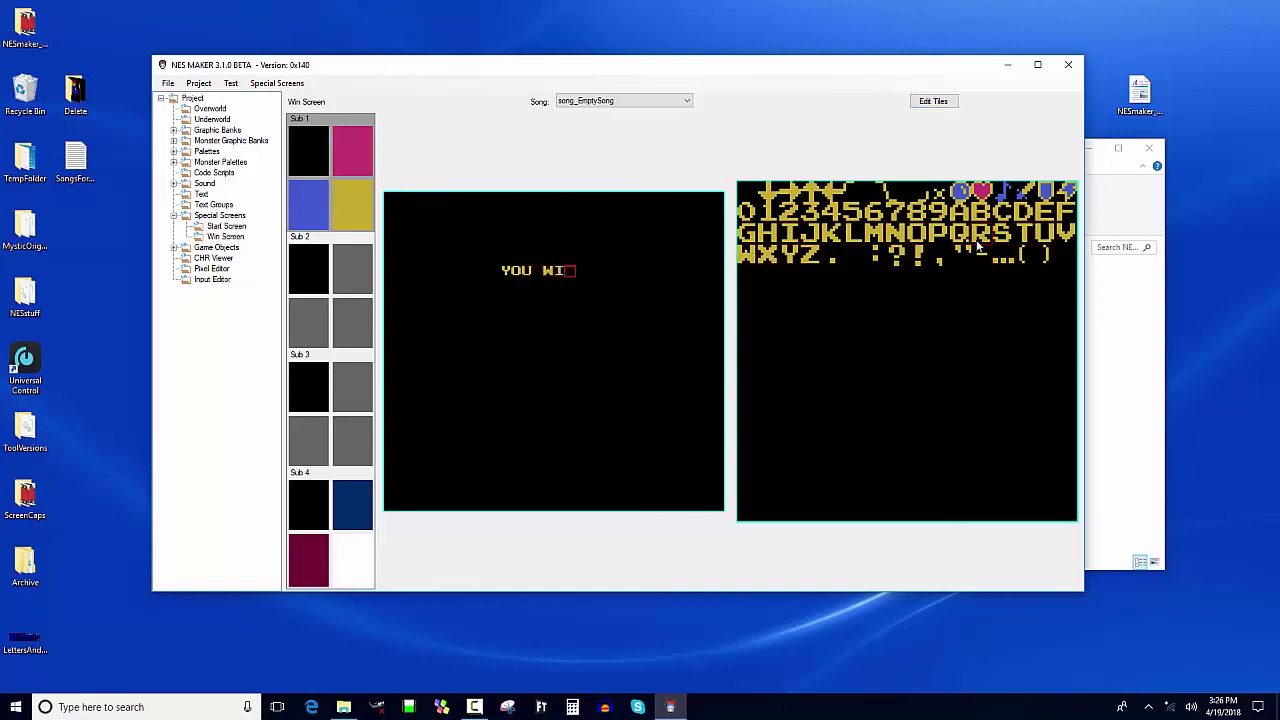
left_click(896, 233)
left_click(919, 255)
- Place a row of pink heart tiles below YOU WIN!, three, a gap, then two more
left_click(506, 325)
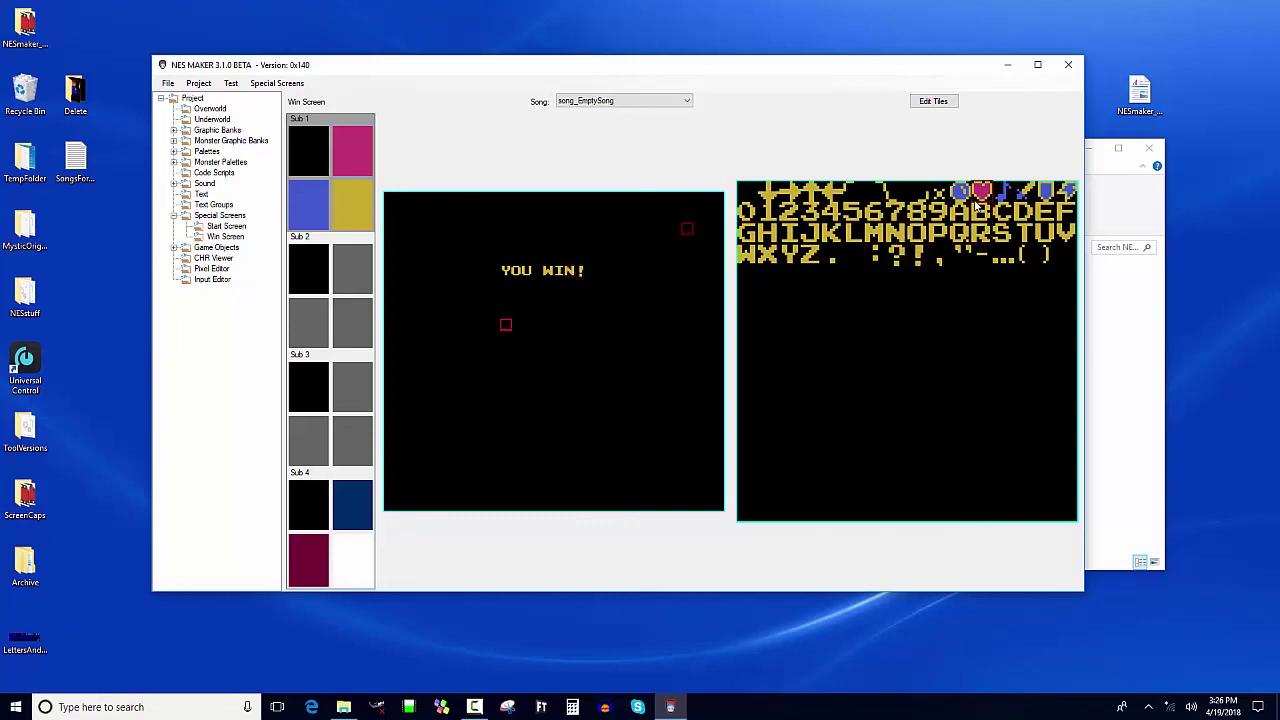
left_click(977, 196)
left_click(977, 196)
left_click(977, 196)
key("Right")
left_click(977, 196)
left_click(977, 196)
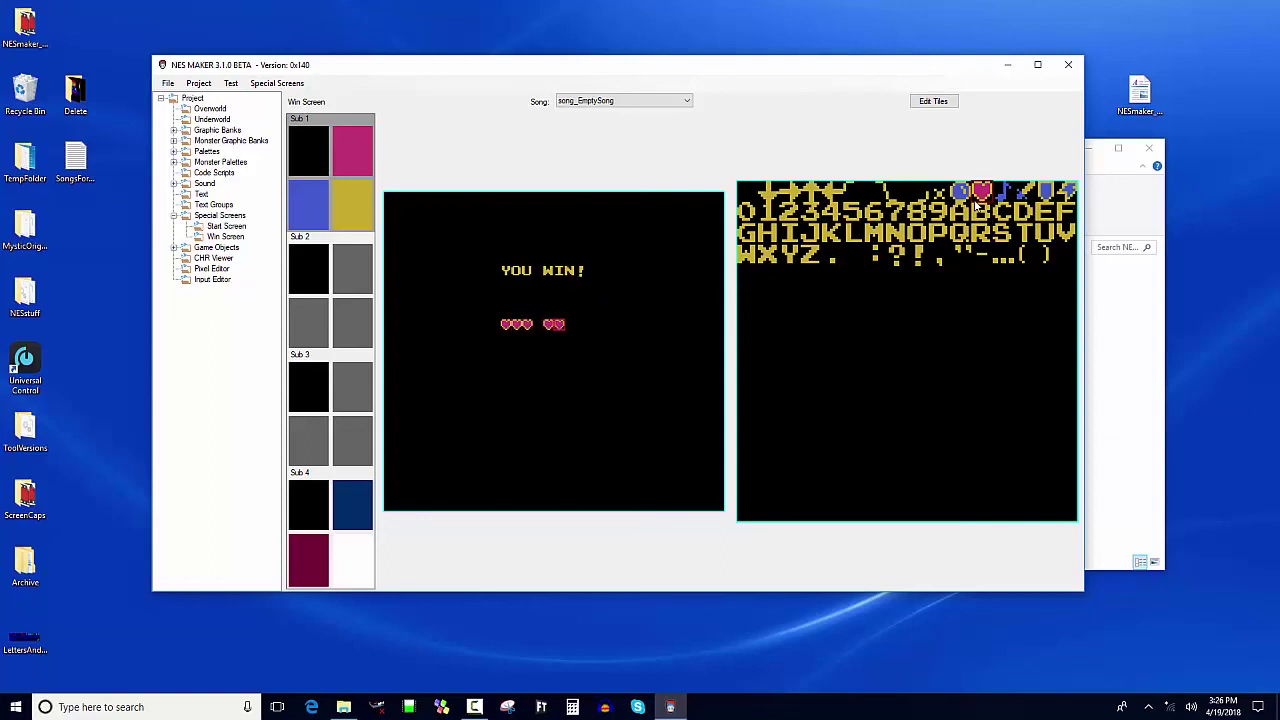